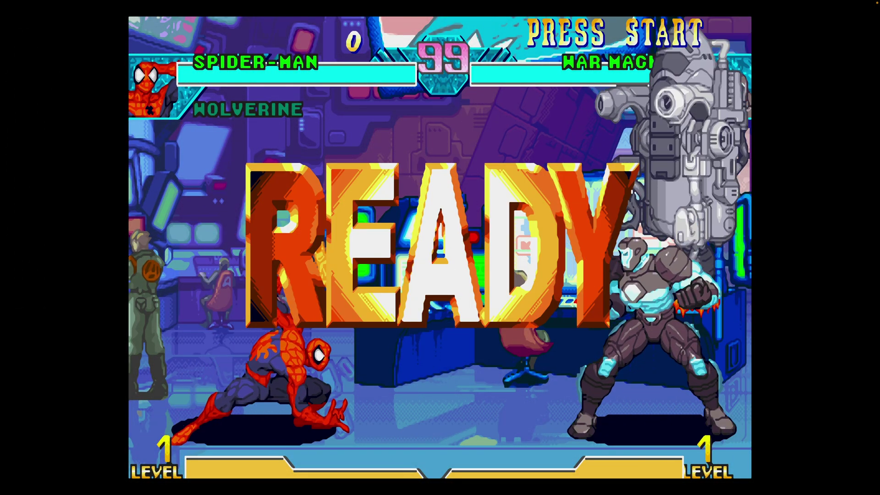
key(Right)
key(Up)
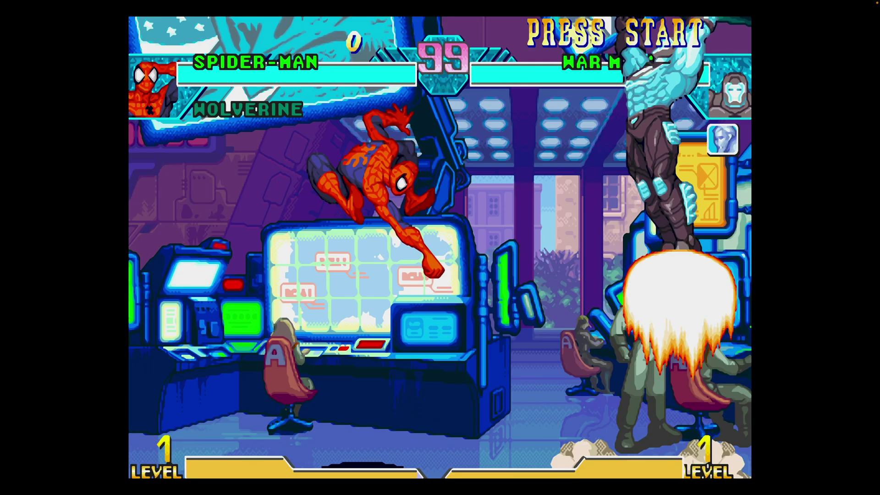
key(a)
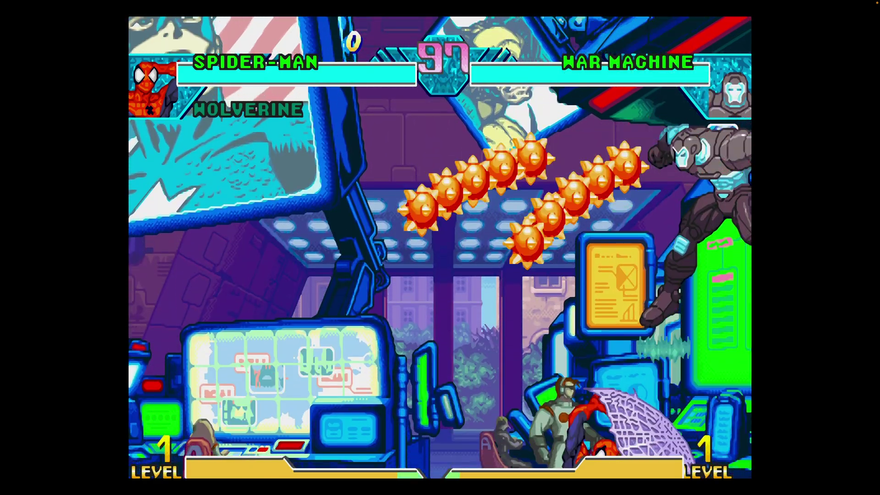
key(Up)
key(a)
key(a)
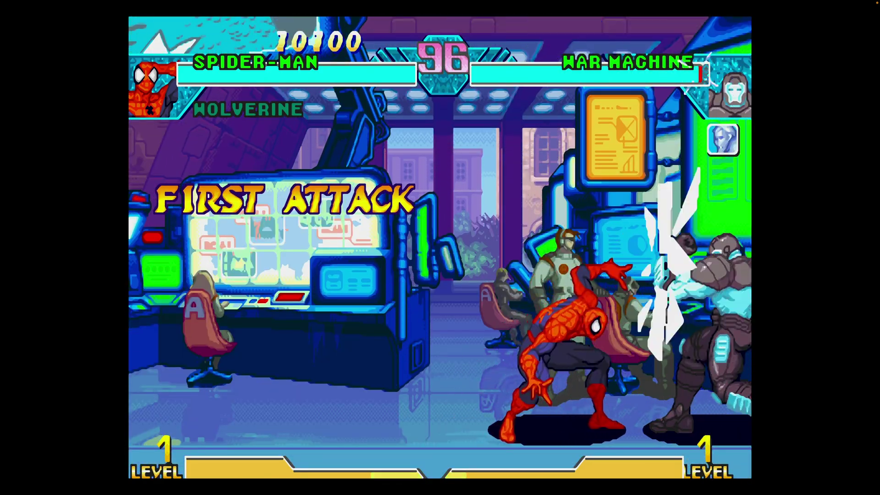
key(a)
key(Up)
key(ctrl)
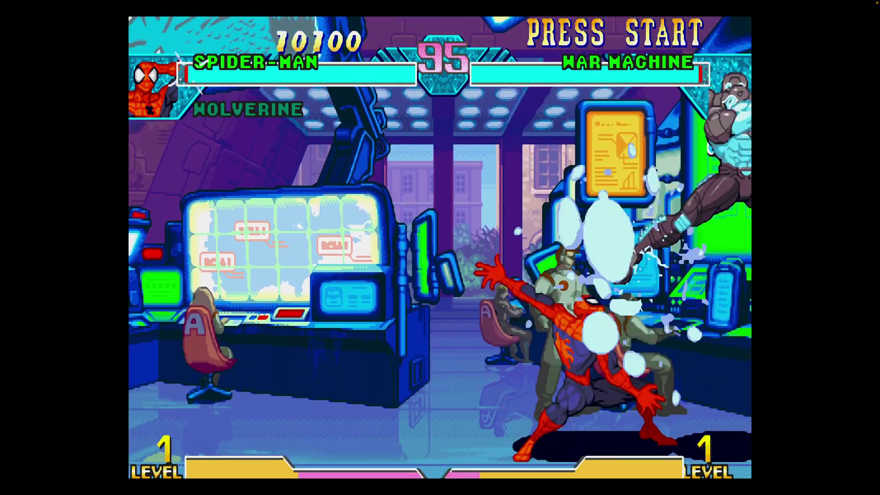
key(Up)
key(ctrl)
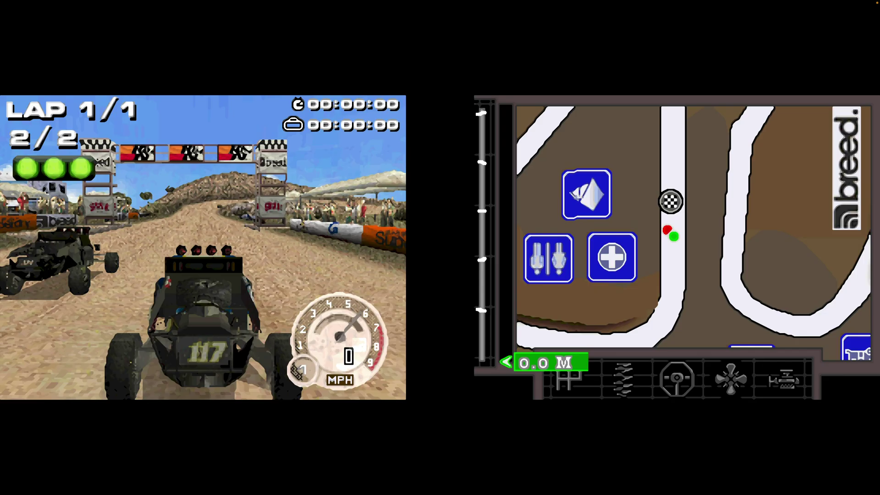
key(Up)
key(Up)
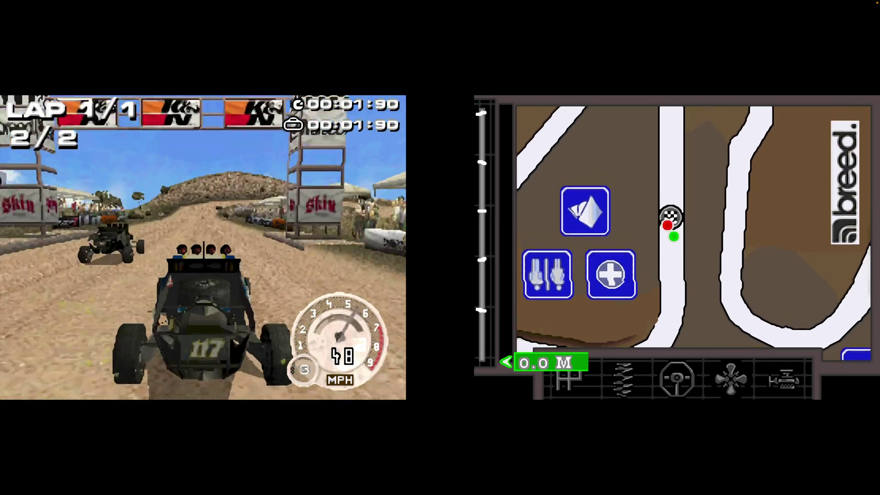
key(Up)
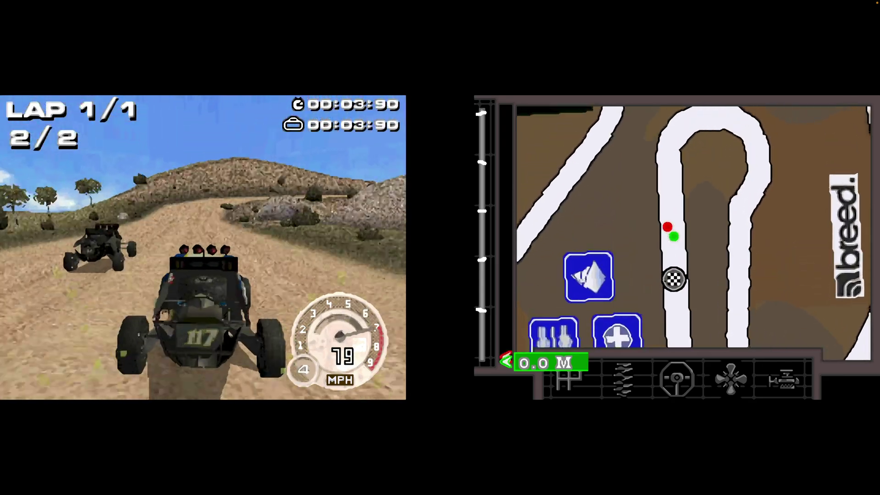
key(Up)
key(Right)
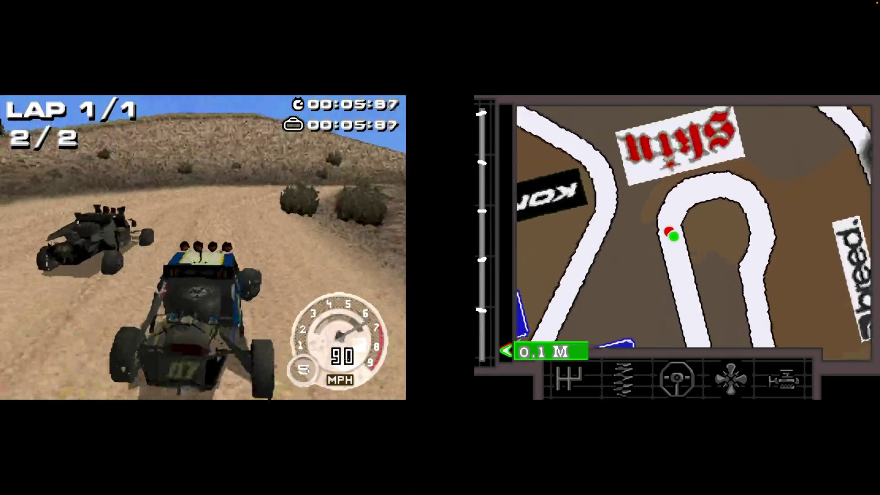
key(Up)
key(Right)
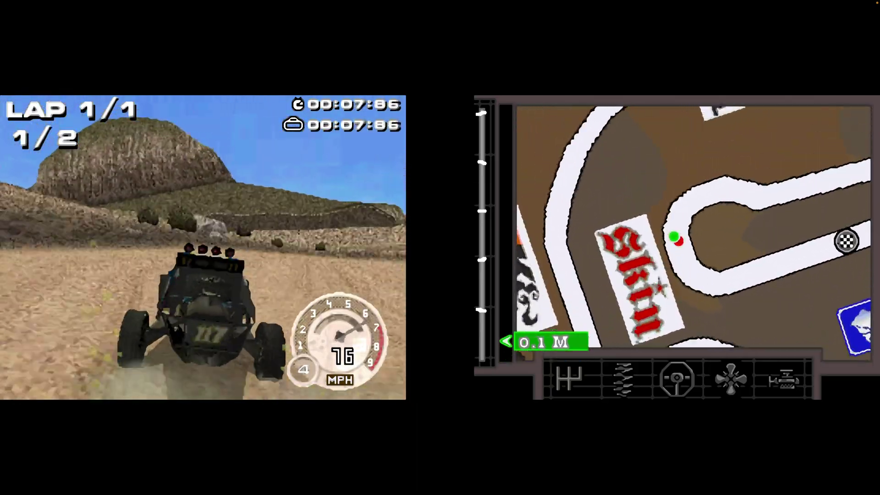
key(Right)
key(Up)
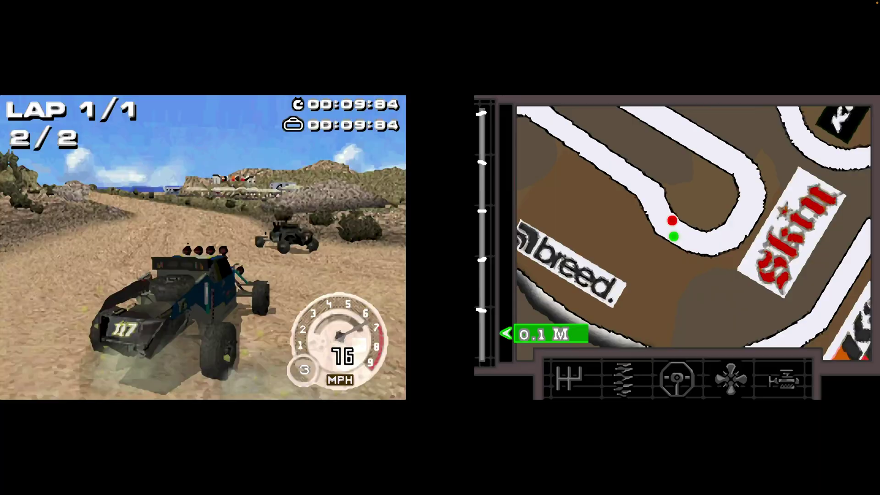
key(Up)
key(Left)
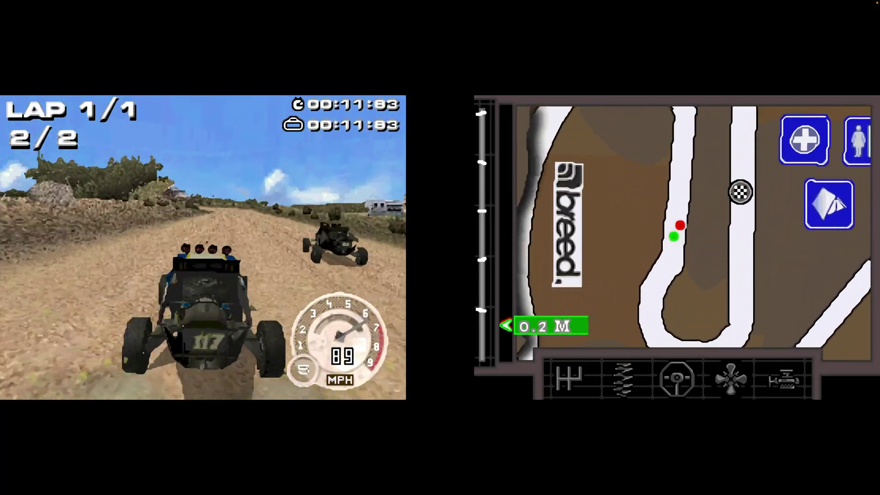
key(Up)
key(Left)
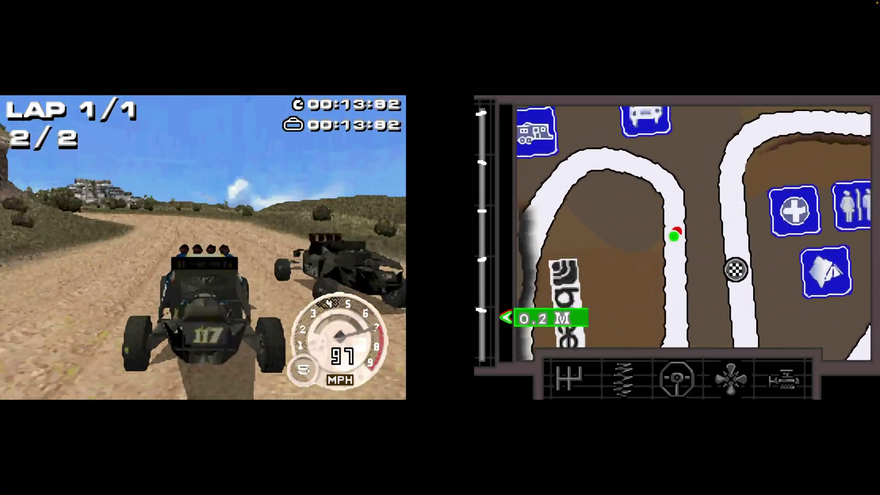
key(Up)
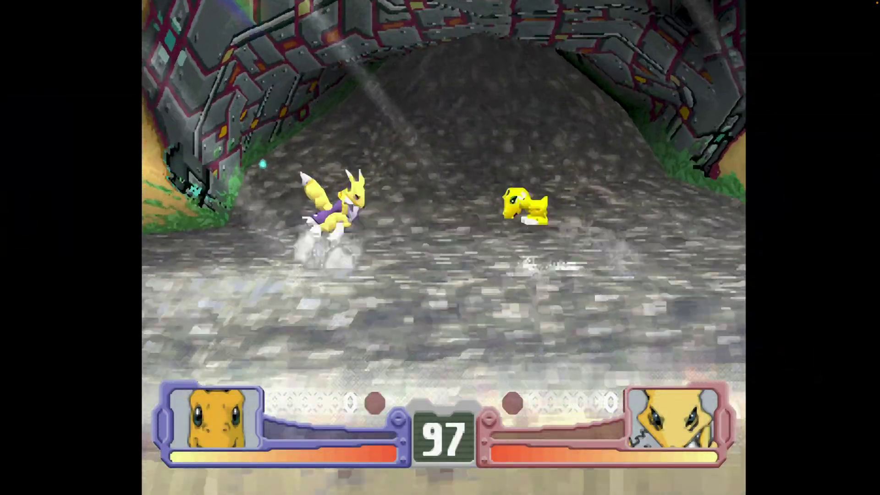
key(x)
key(x)
key(x)
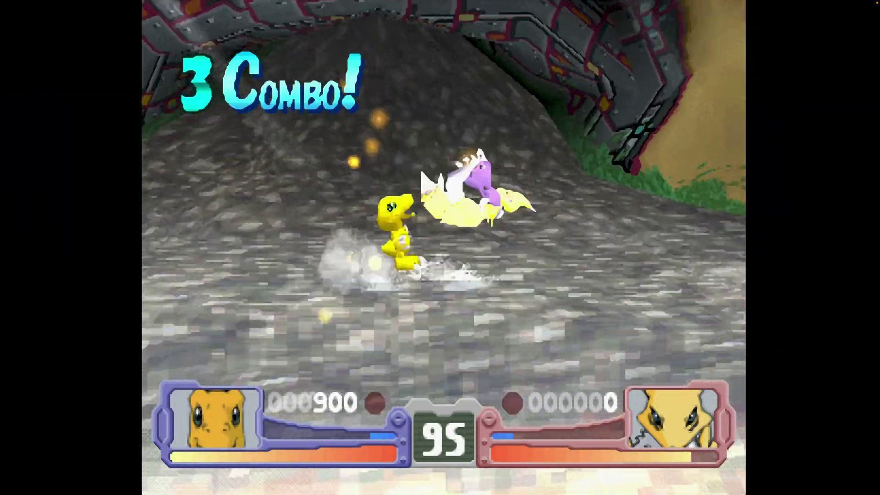
key(Right)
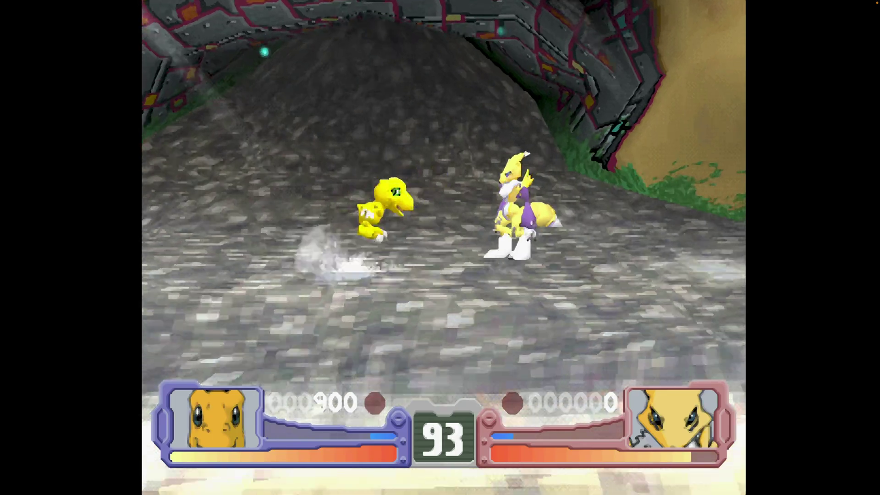
key(x)
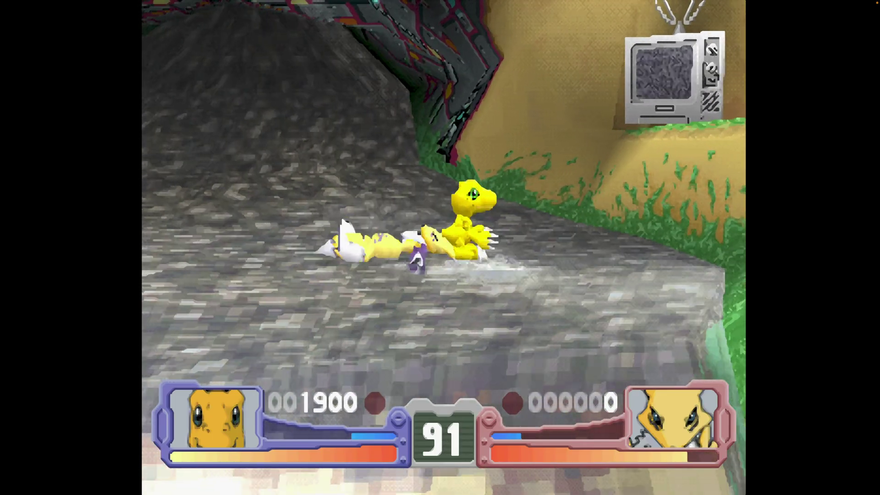
key(Left)
key(space)
key(Right)
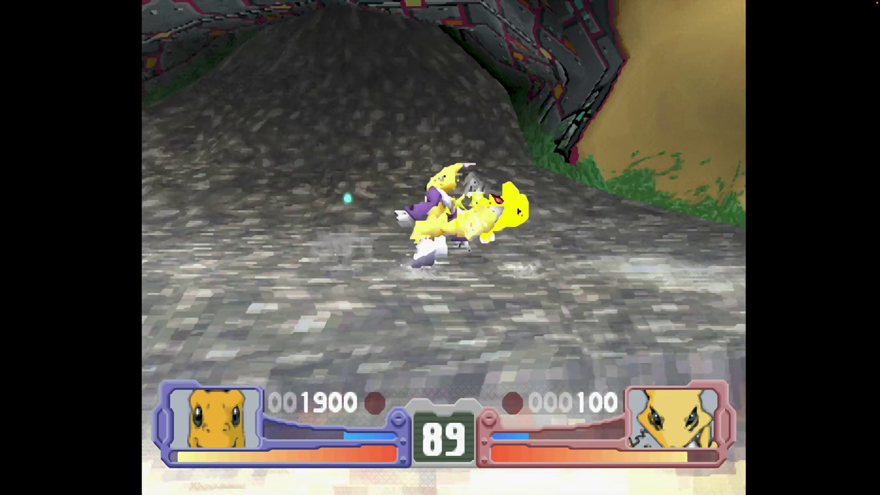
key(x)
key(x)
key(x)
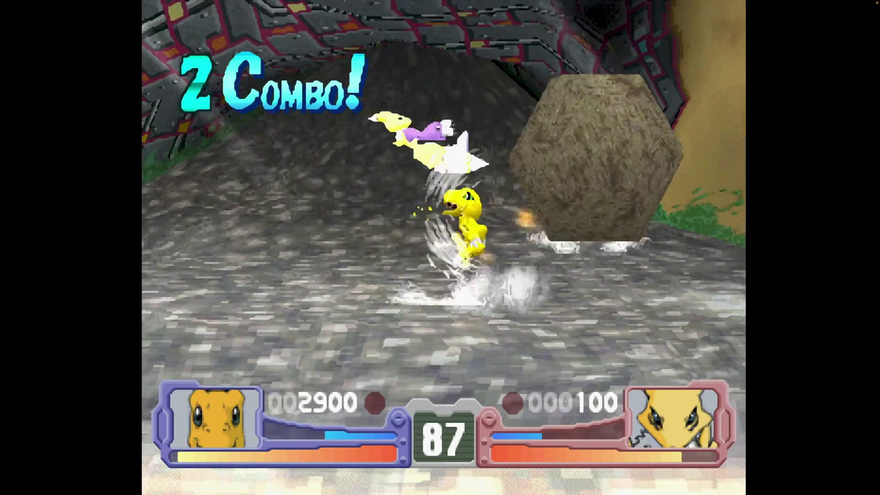
key(Left)
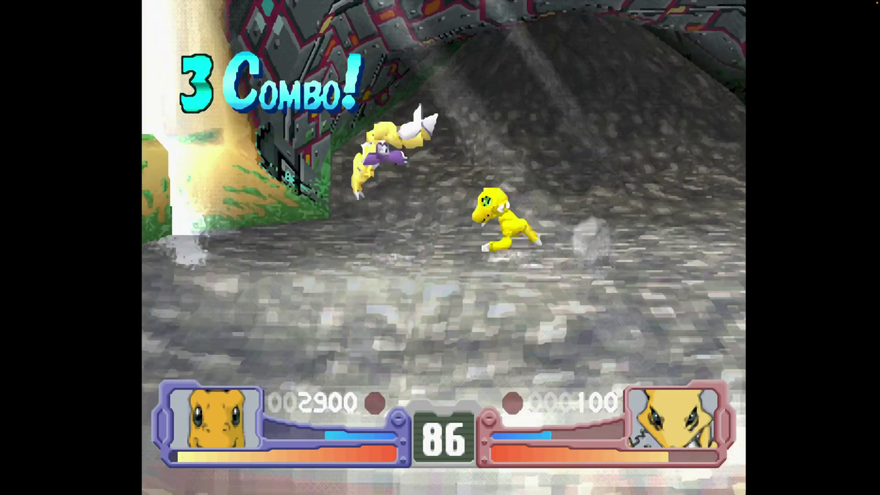
key(space)
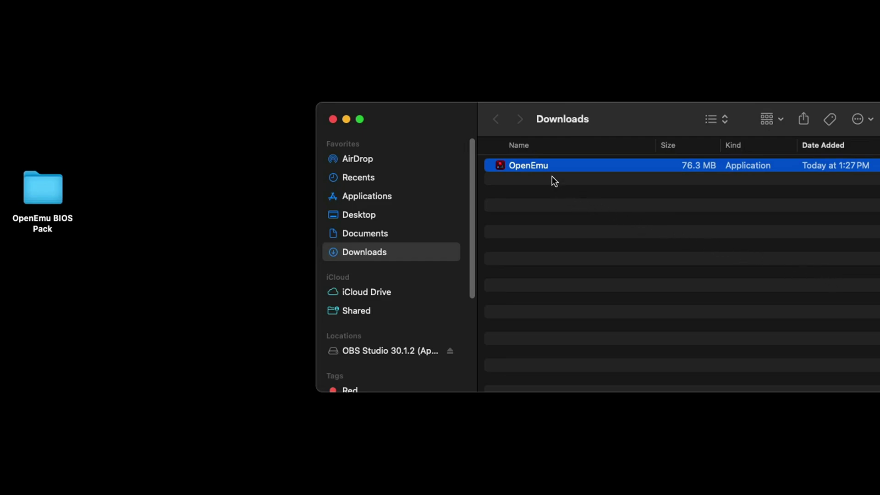
- Move the OpenEmu app from Downloads to the desktop and allow the blocked app to open anyway through the Privacy & Security system settings
drag(542, 166, 173, 205)
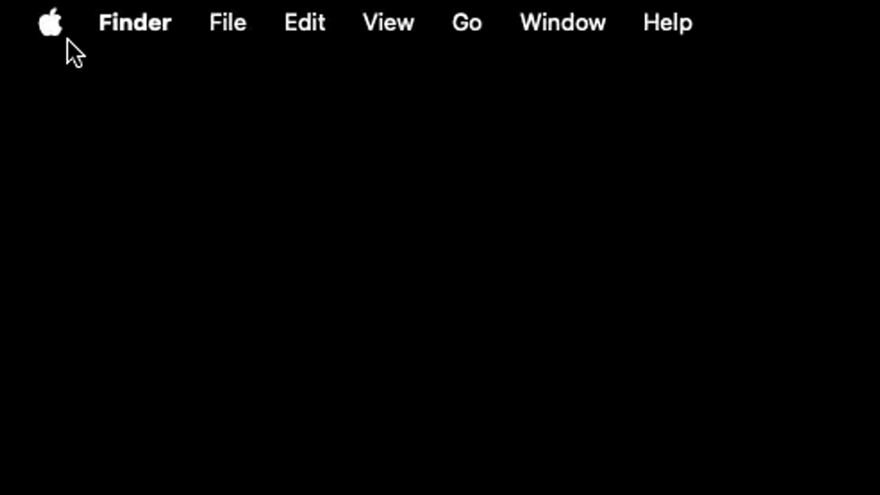
click(54, 25)
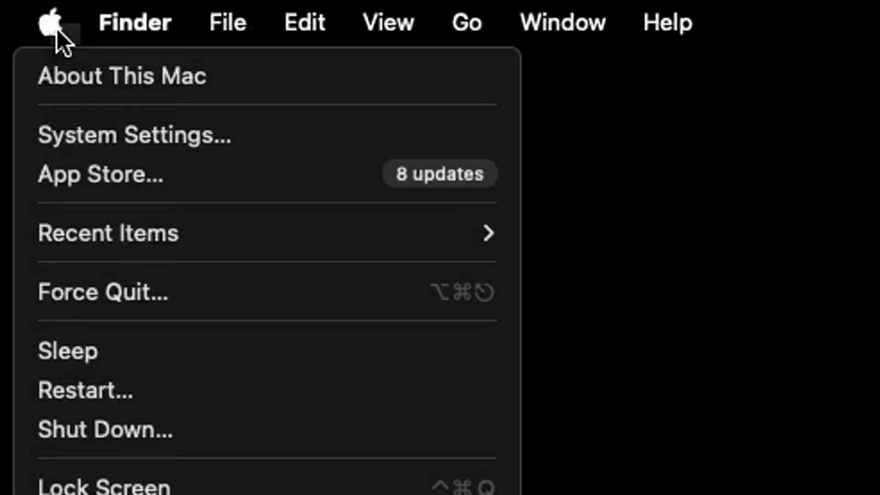
click(75, 133)
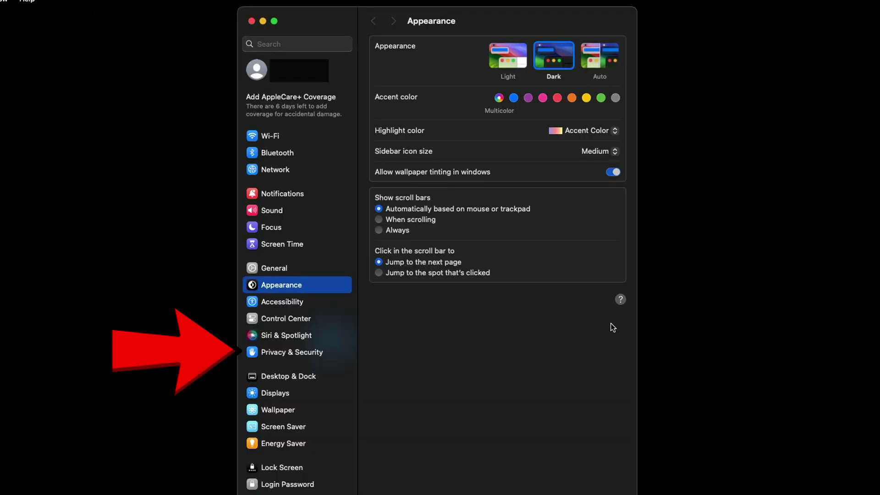
click(291, 350)
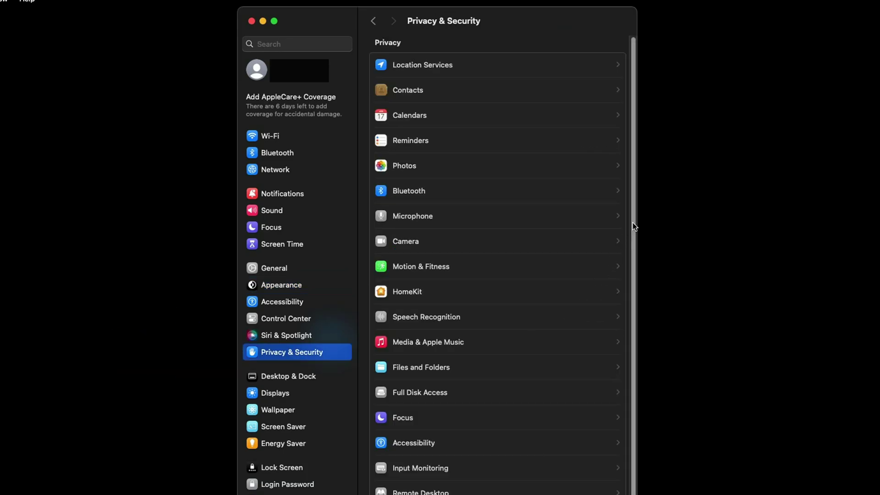
drag(632, 221, 633, 432)
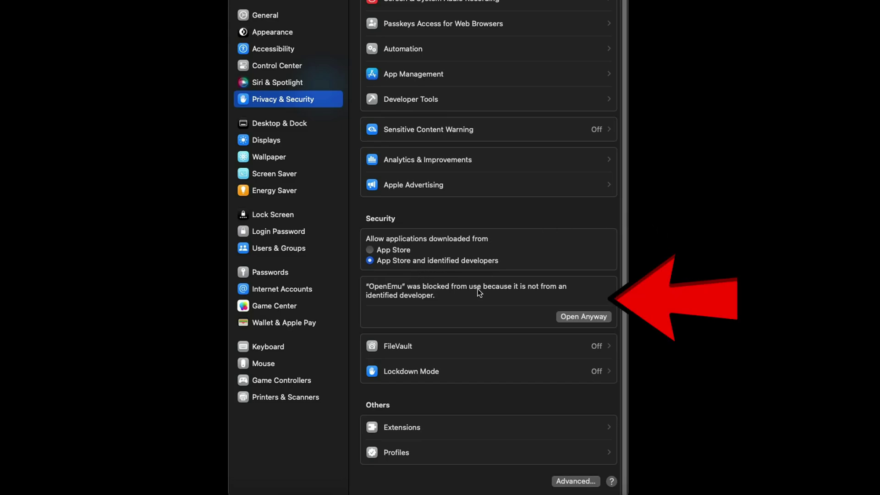
click(584, 316)
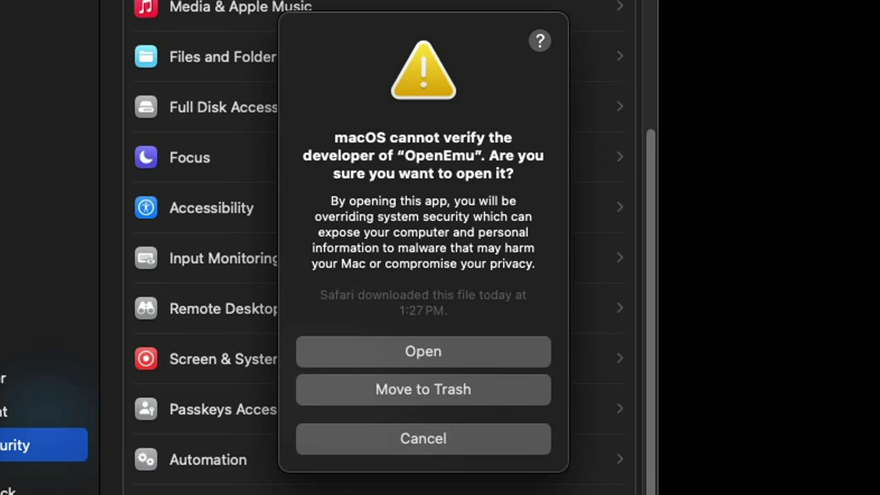
click(463, 345)
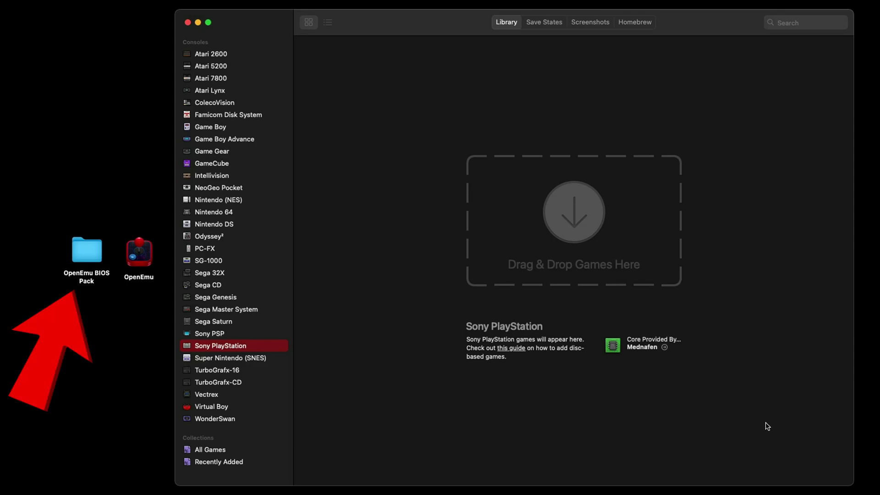
- Import all the files in the desktop's OpenEmu BIOS Pack folder into the OpenEmu library and close the folder
double_click(92, 250)
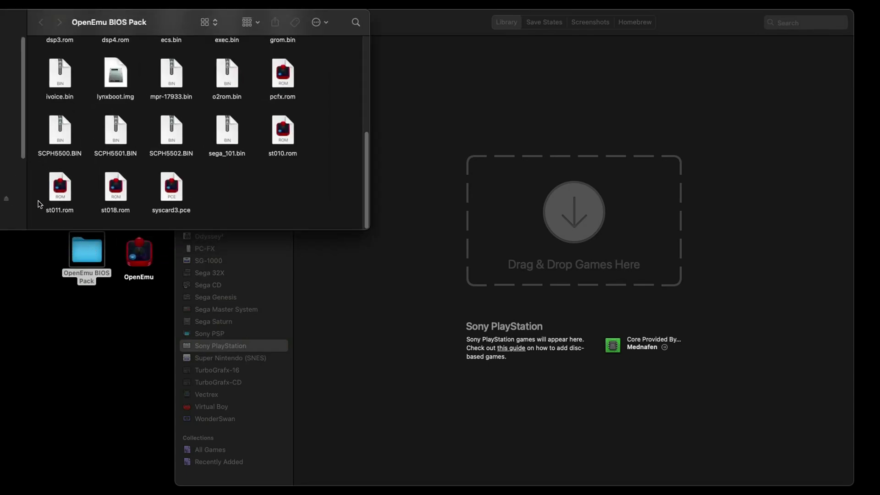
drag(36, 200, 319, 19)
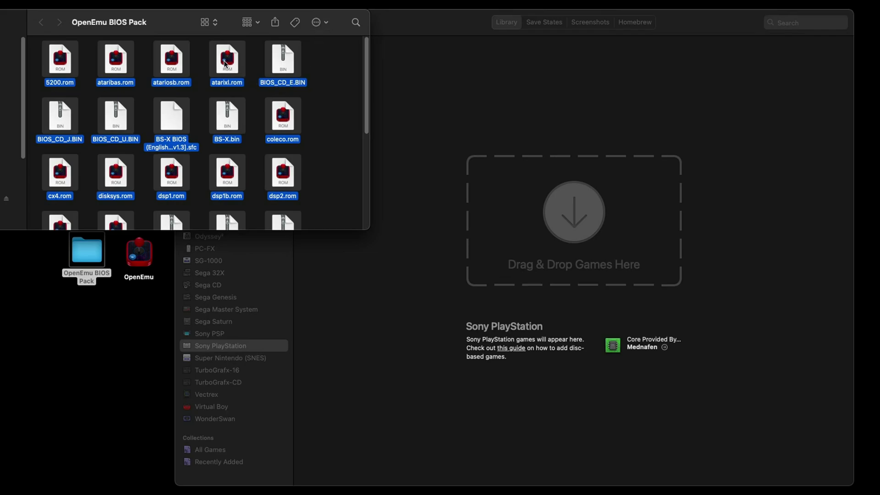
drag(225, 62, 512, 241)
key(super+w)
click(513, 208)
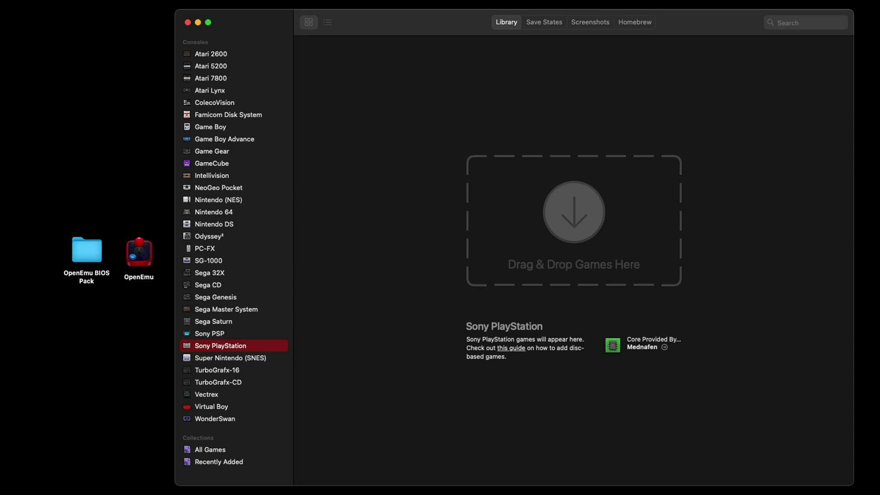
- Add all the game folders from the easystore drive's Playstation 1 Games folder to the Sony PlayStation library in OpenEmu
drag(875, 241, 84, 205)
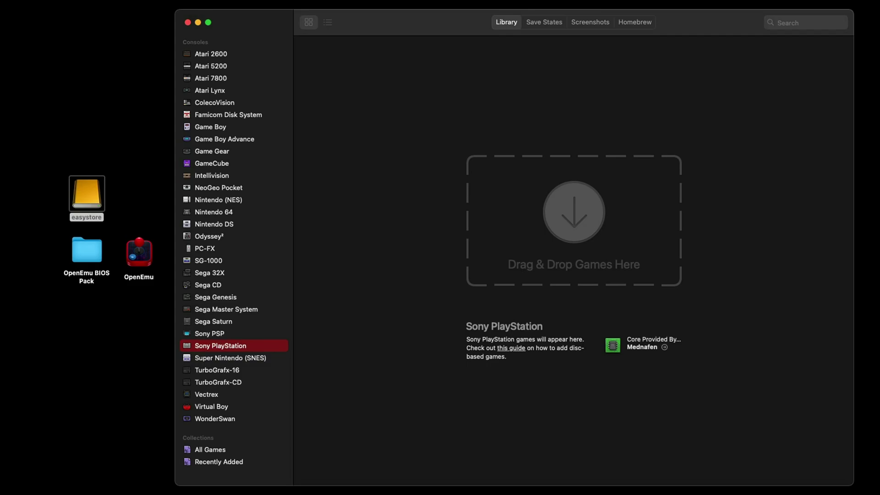
double_click(82, 194)
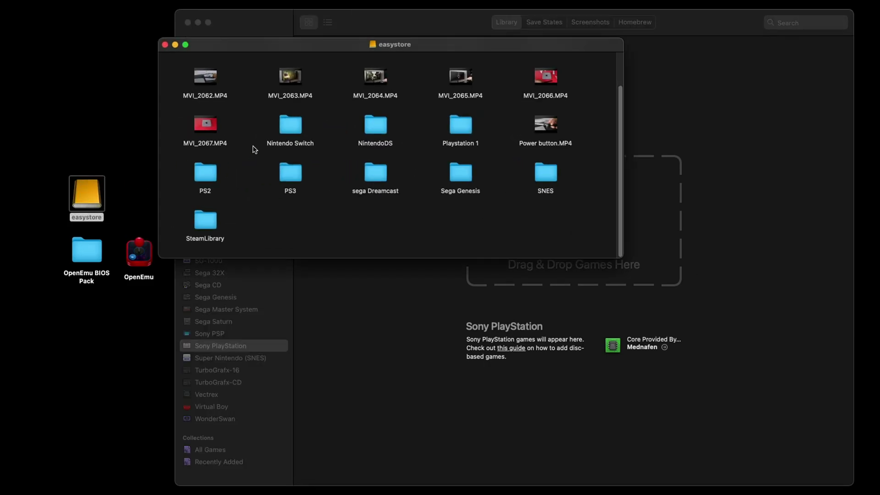
double_click(463, 126)
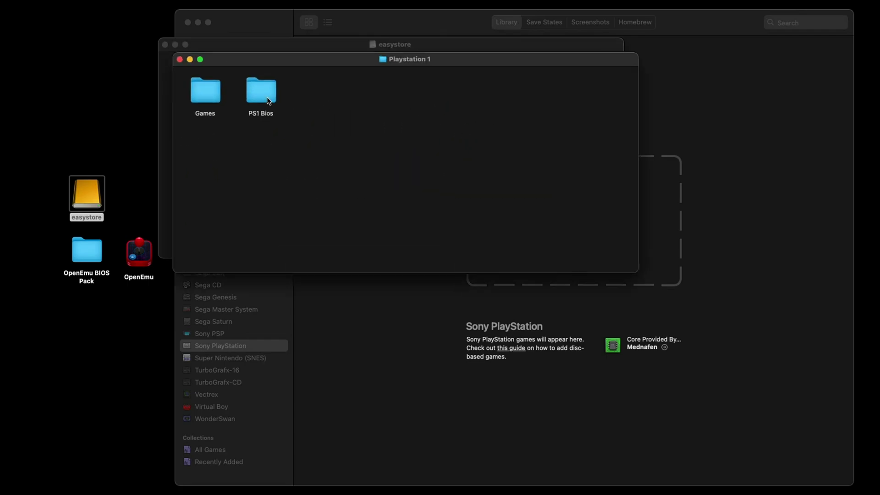
double_click(204, 91)
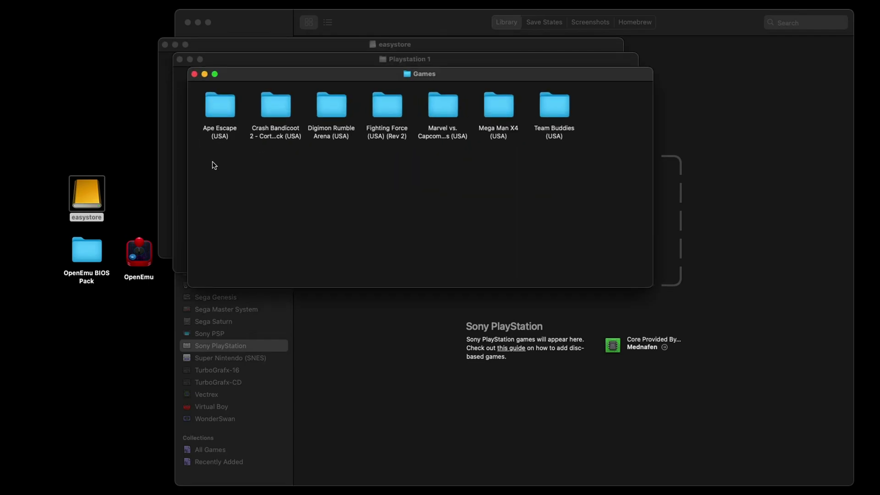
drag(213, 161, 737, 333)
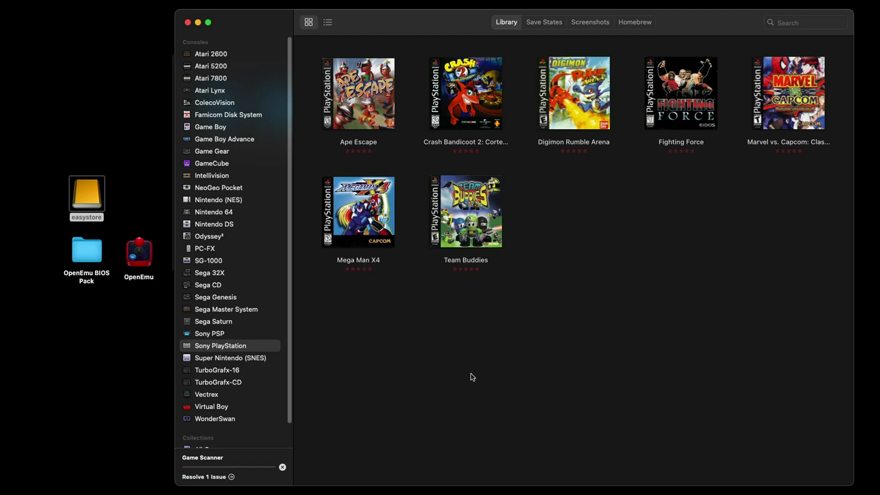
- Add all the files from the Games folder inside the easystore drive's NintendoDS folder to the Nintendo DS library in OpenEmu
click(216, 225)
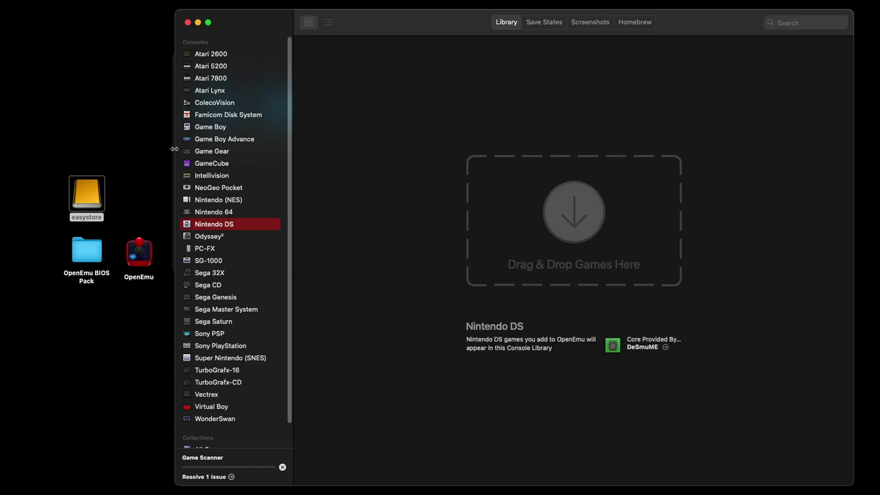
double_click(93, 193)
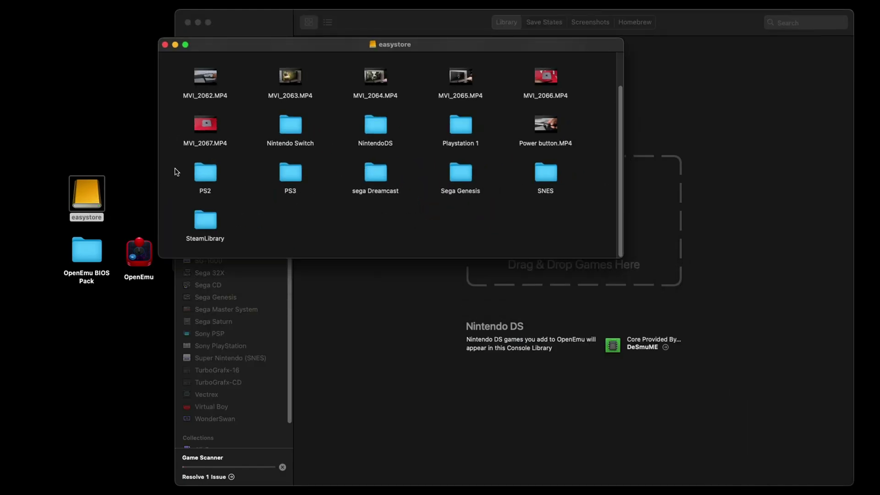
double_click(376, 124)
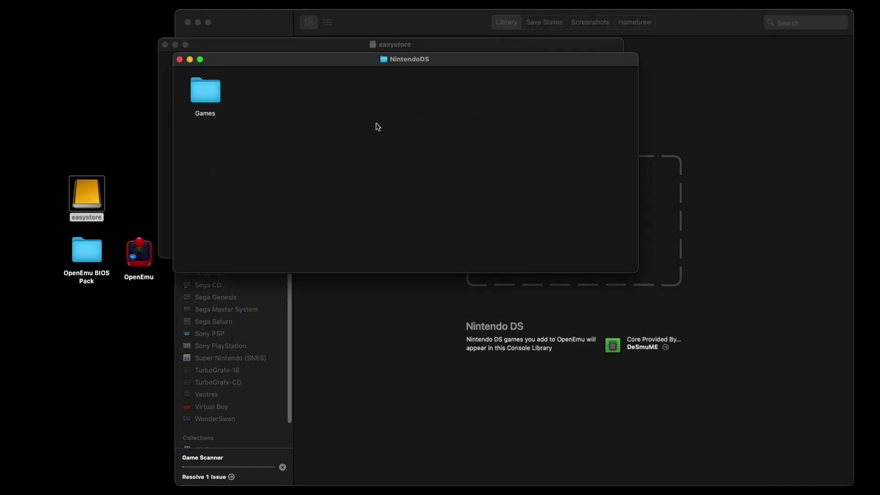
double_click(201, 94)
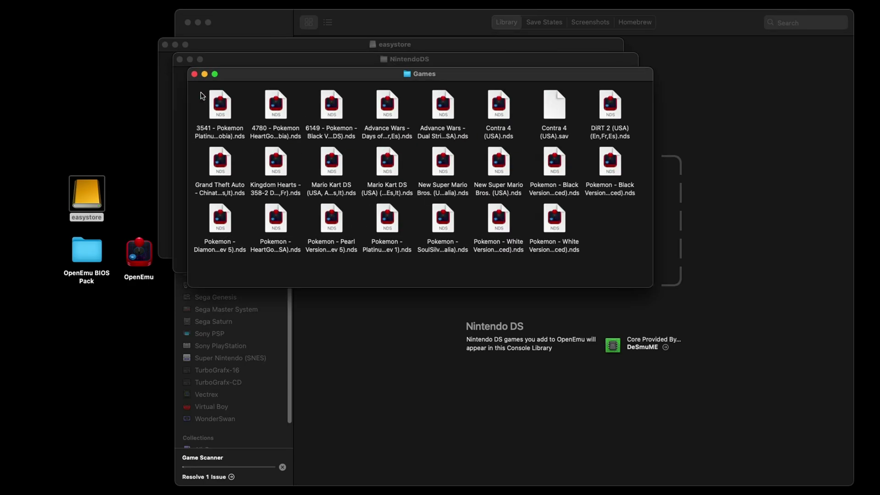
drag(196, 94, 614, 230)
drag(481, 167, 743, 304)
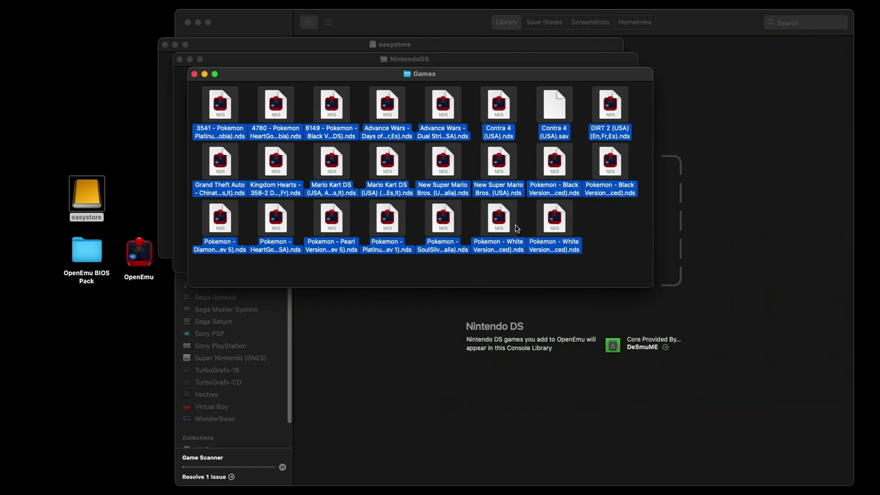
- Close the Games, NintendoDS and easystore folder windows and look over the imported Nintendo DS games
click(195, 74)
click(180, 59)
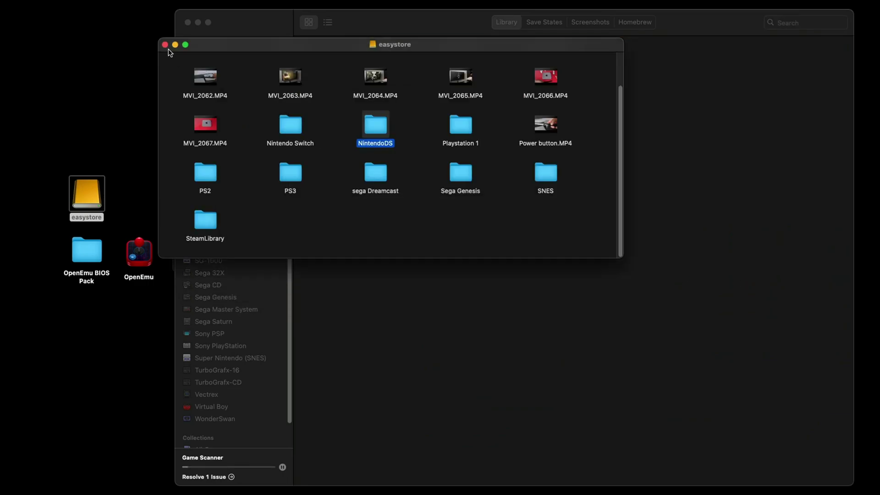
click(165, 44)
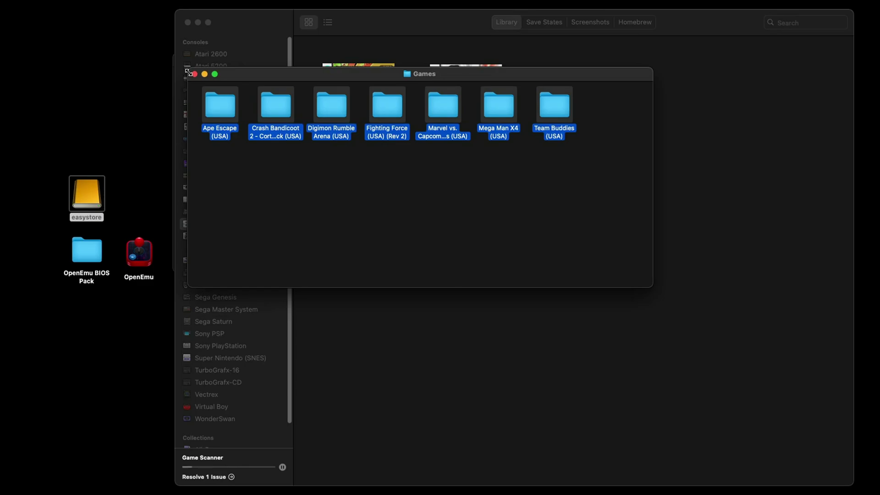
click(194, 74)
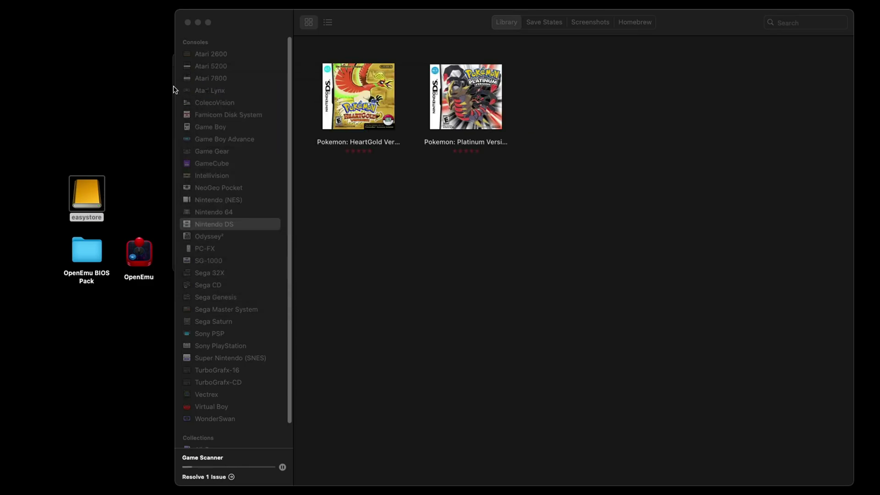
click(181, 60)
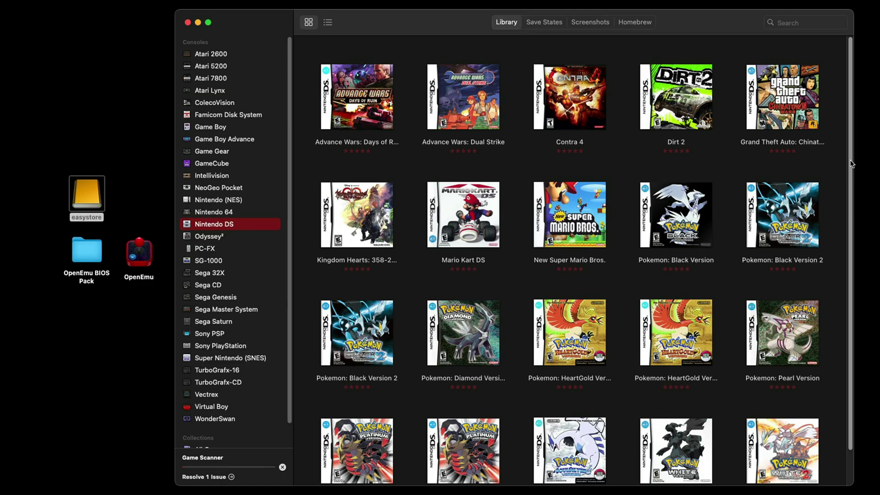
drag(850, 160, 852, 247)
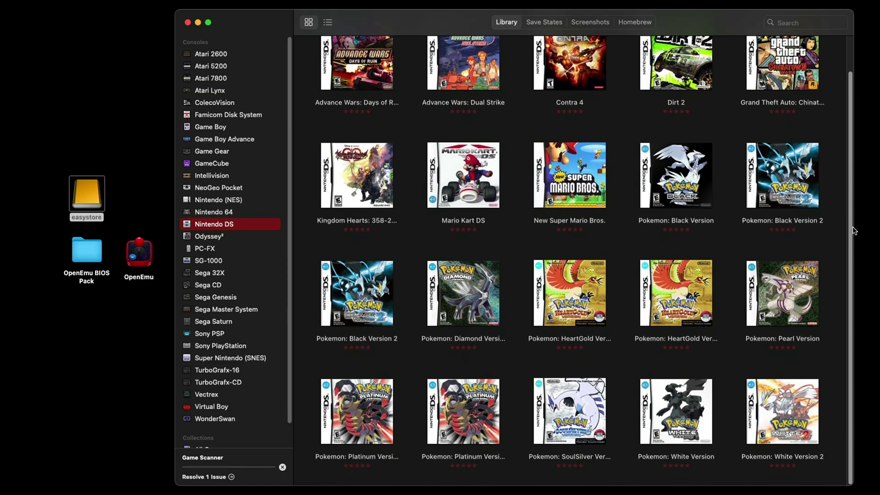
scroll(854, 229, up, 2)
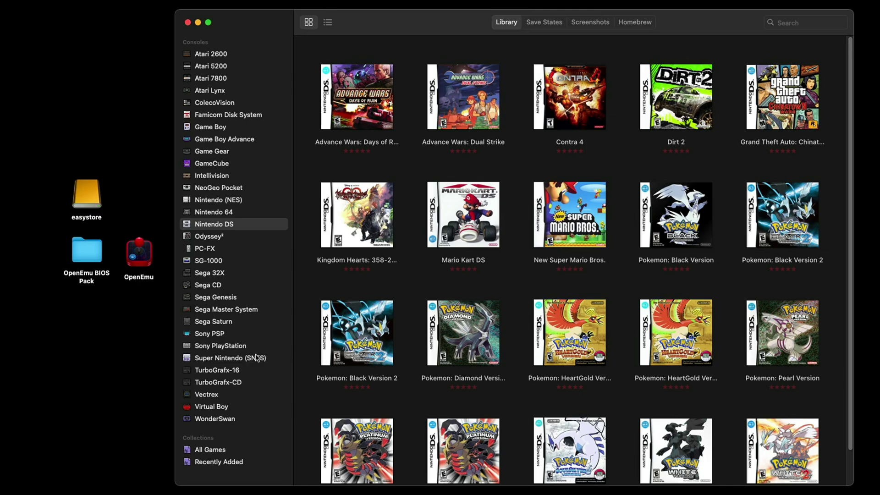
- Add all the games from the easystore drive's SNES Games folder to the Super Nintendo (SNES) library and close the folder windows
click(238, 358)
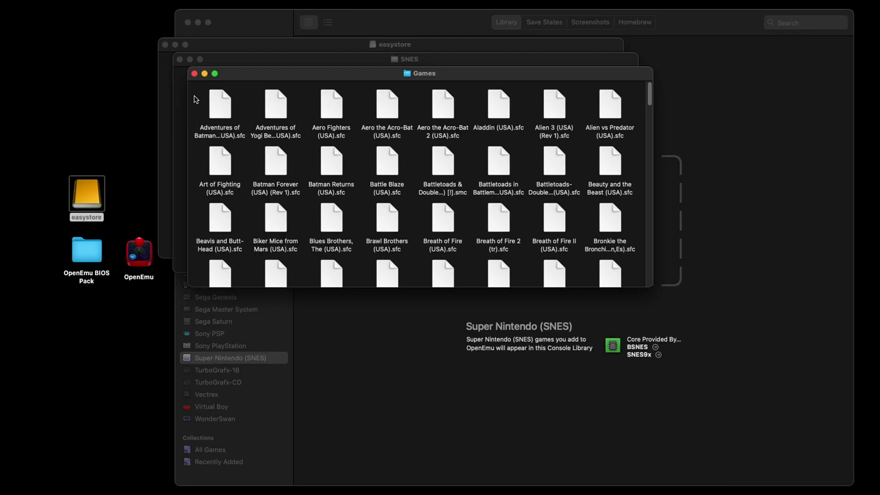
drag(195, 96, 615, 298)
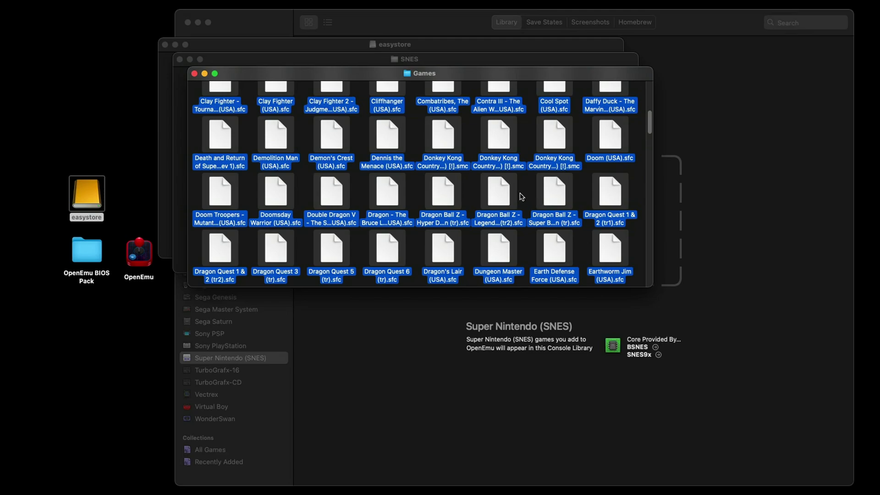
drag(503, 194, 738, 241)
click(194, 74)
click(179, 59)
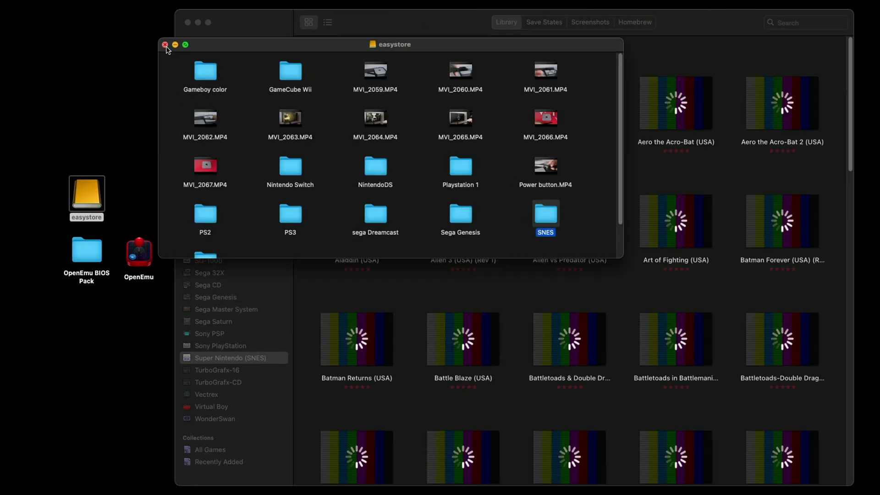
click(165, 43)
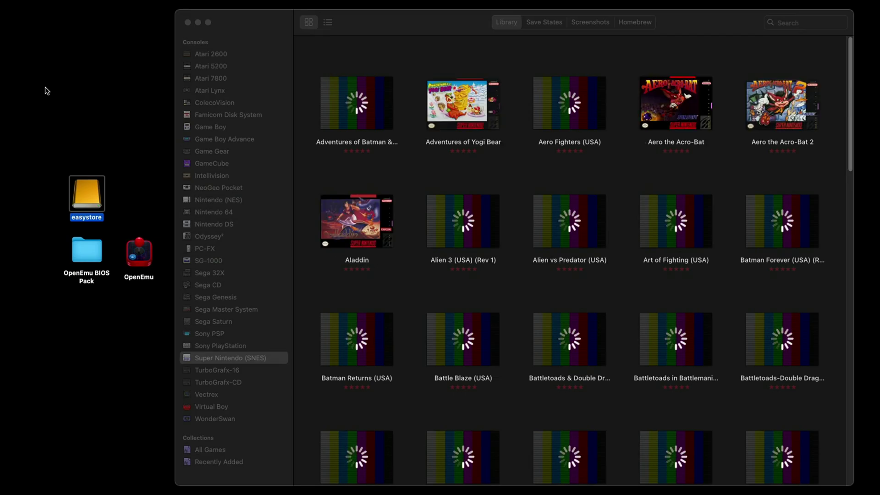
click(851, 53)
drag(851, 54, 872, 22)
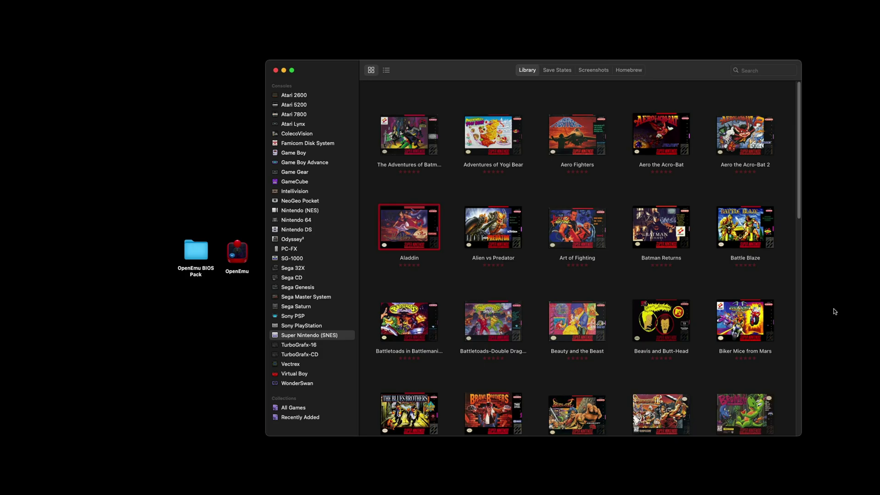
- Start Battletoads in Battlemaniacs and open its game controls to examine the Player 1 button mapping for Super Nintendo (SNES)
double_click(405, 327)
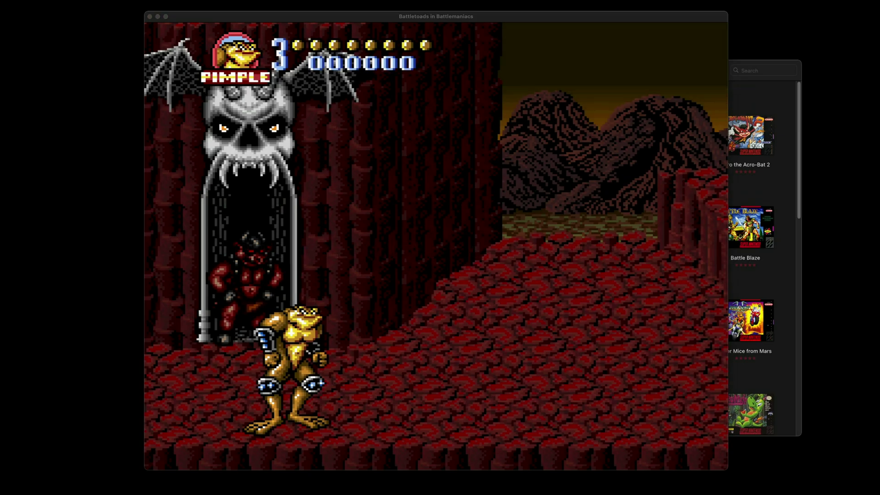
click(418, 376)
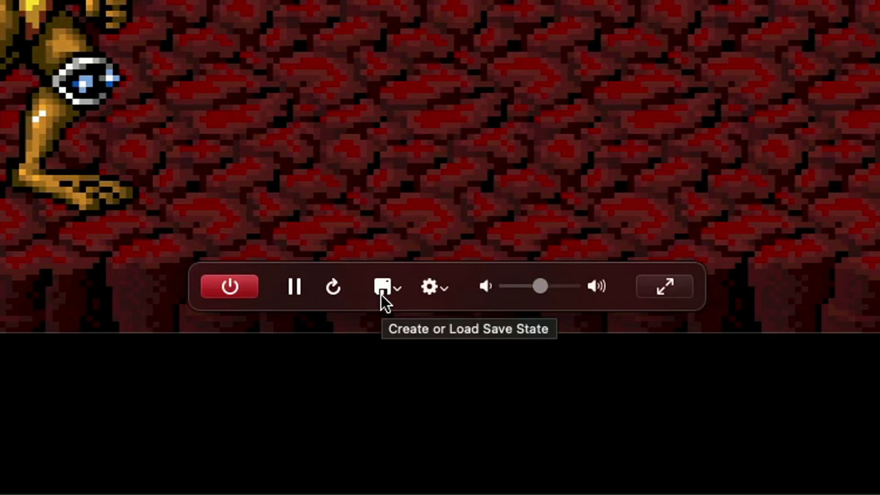
click(426, 293)
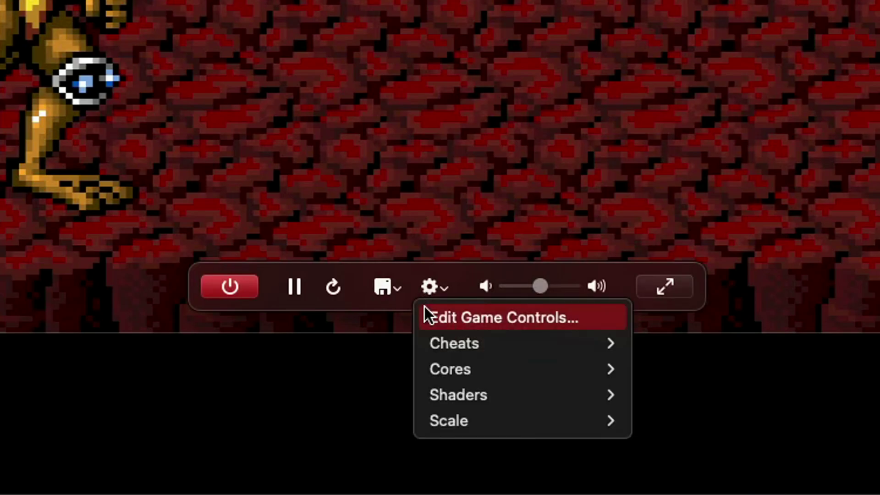
mouse_move(426, 341)
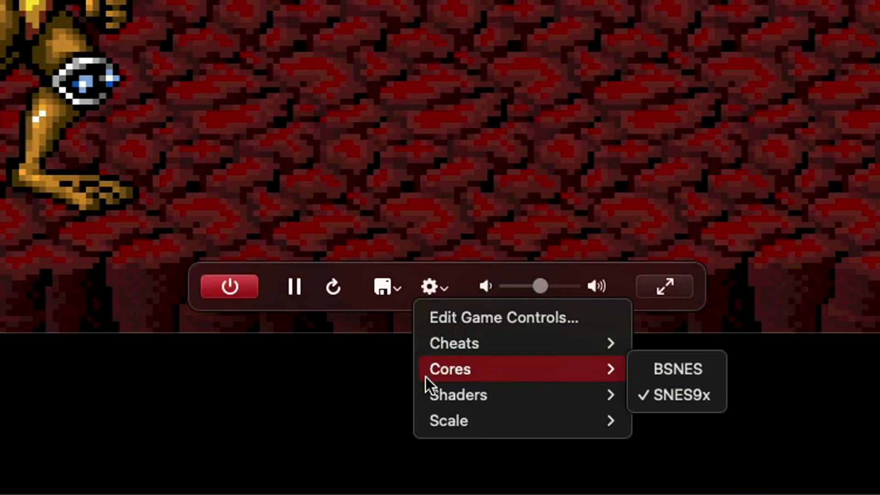
mouse_move(425, 388)
mouse_move(427, 421)
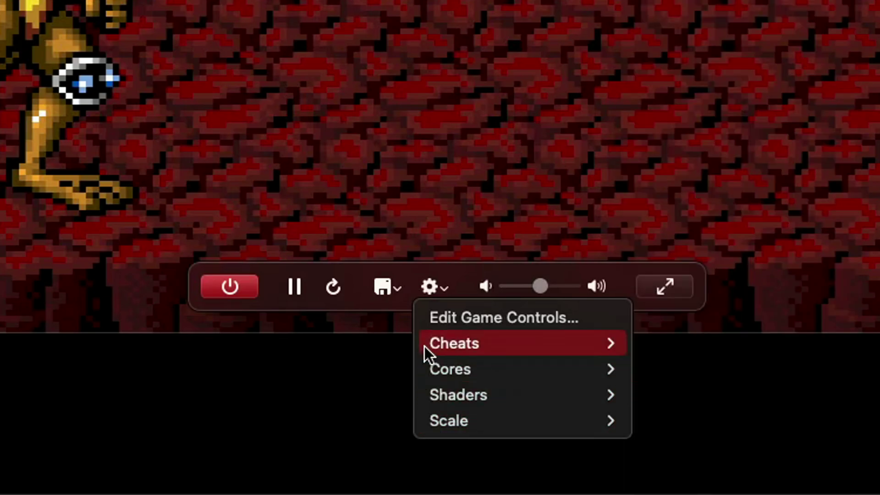
click(446, 317)
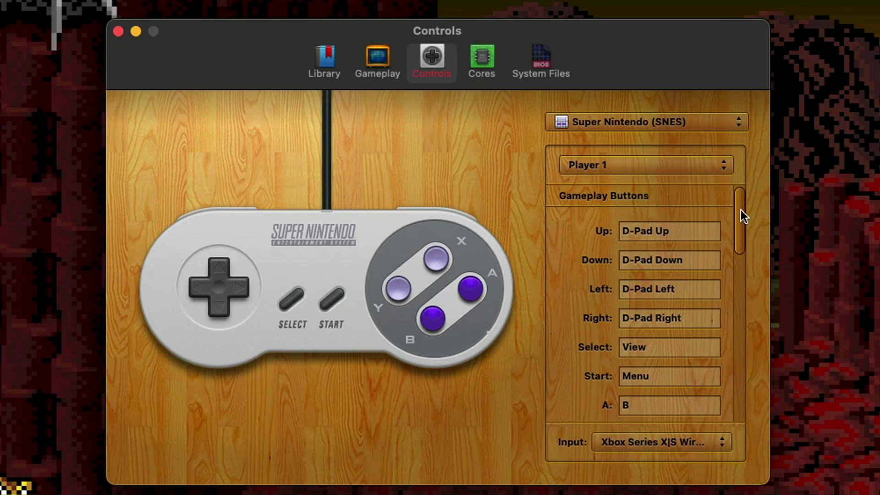
drag(740, 210, 739, 175)
click(685, 231)
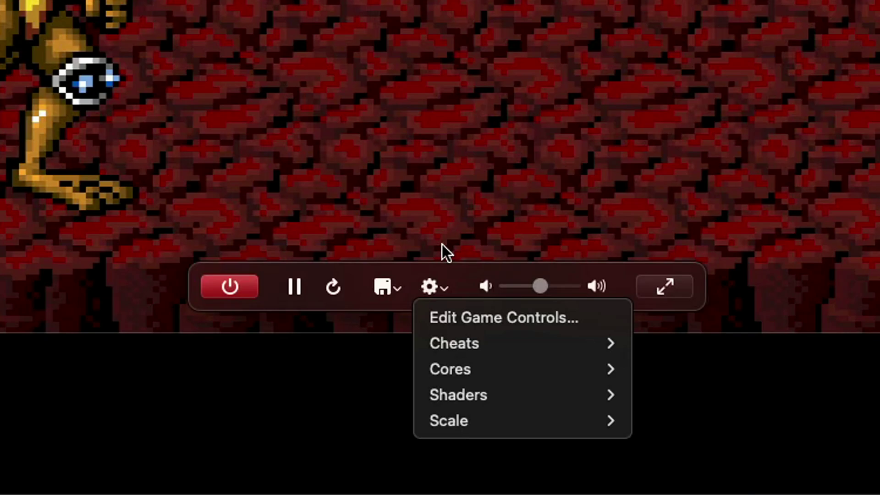
- Review the available emulation cores for the running game and apply a shader that smooths its pixel graphics
mouse_move(429, 369)
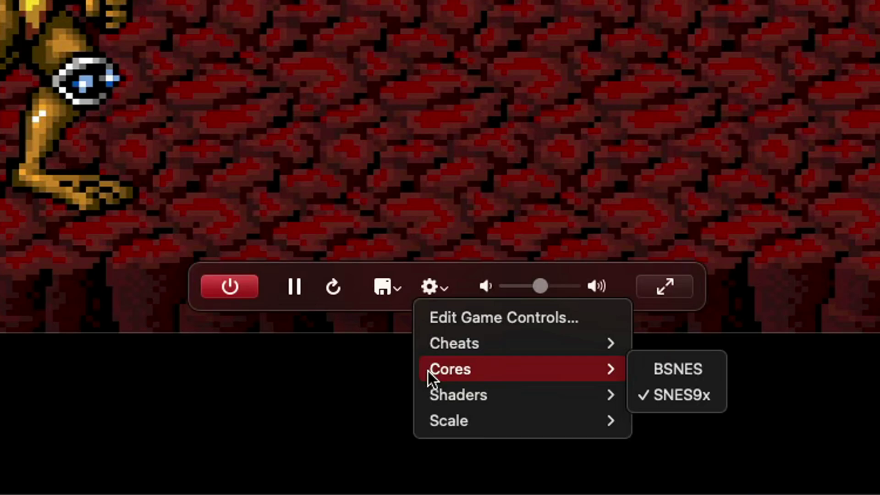
click(691, 370)
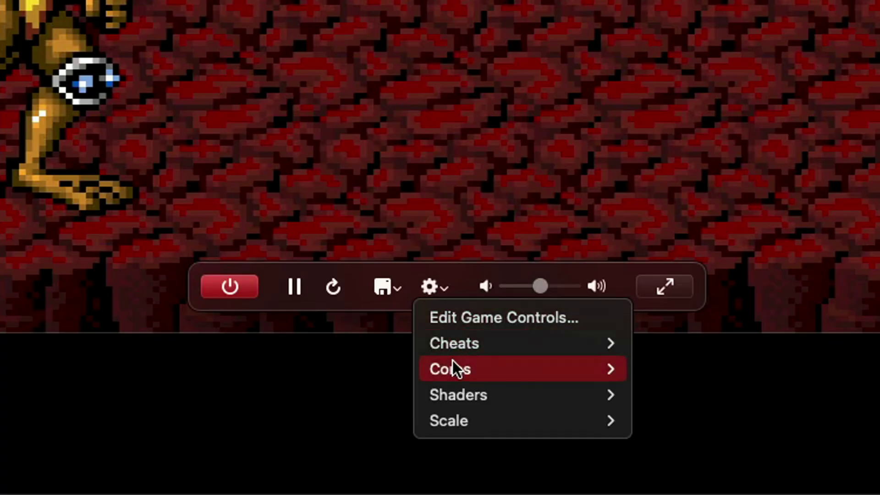
mouse_move(453, 394)
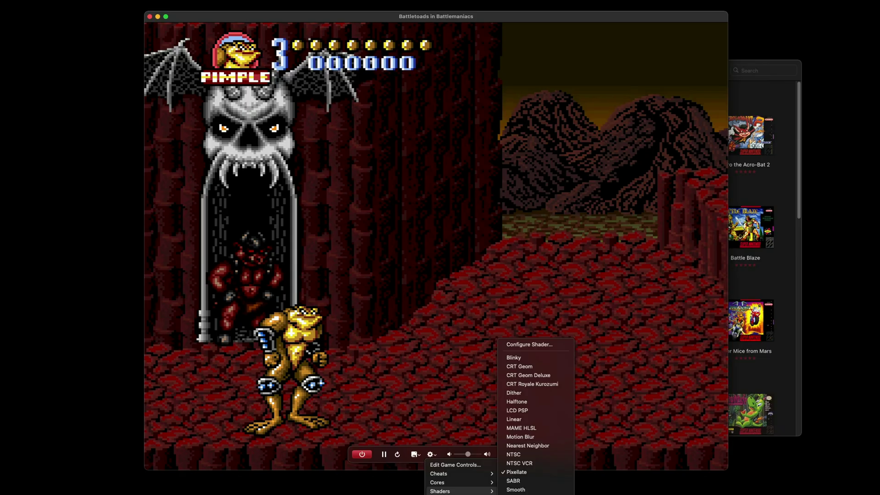
click(524, 494)
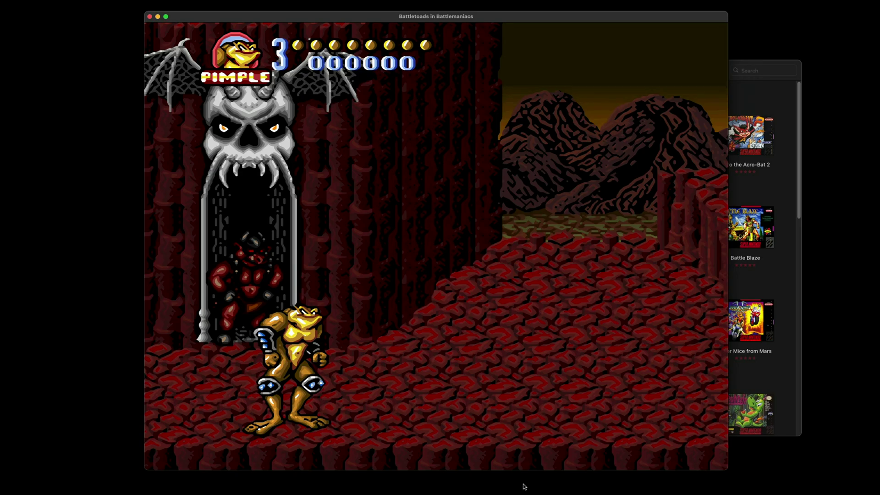
- Play Battletoads in Battlemaniacs briefly, moving and attacking enemies to try out the smoothed graphics
key(Right)
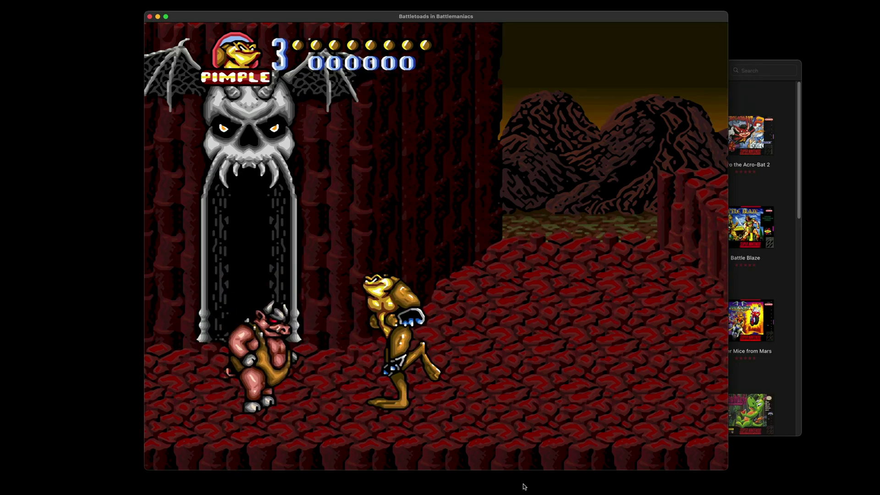
key(s)
key(a)
key(Left)
key(s)
key(Right)
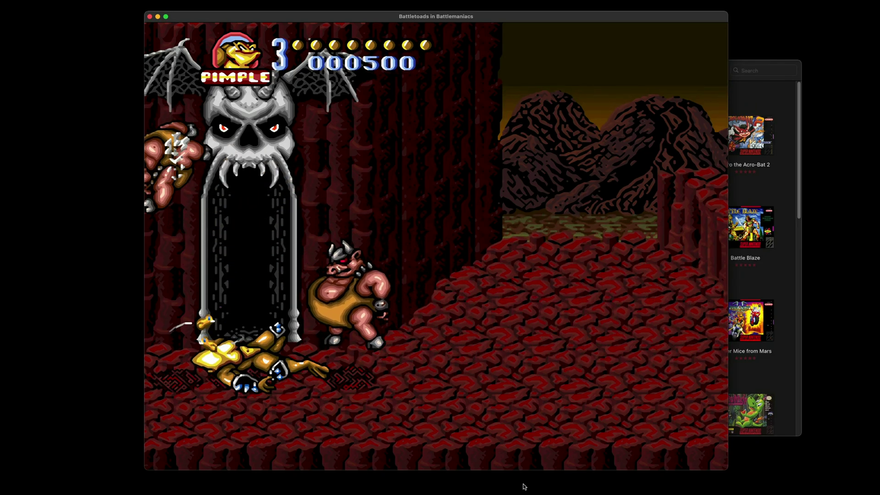
key(Right)
key(s)
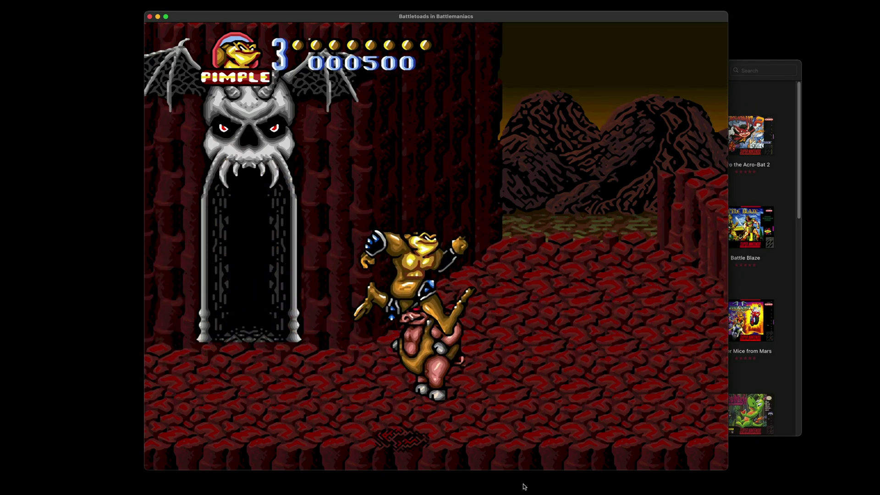
key(a)
key(a)
key(Left)
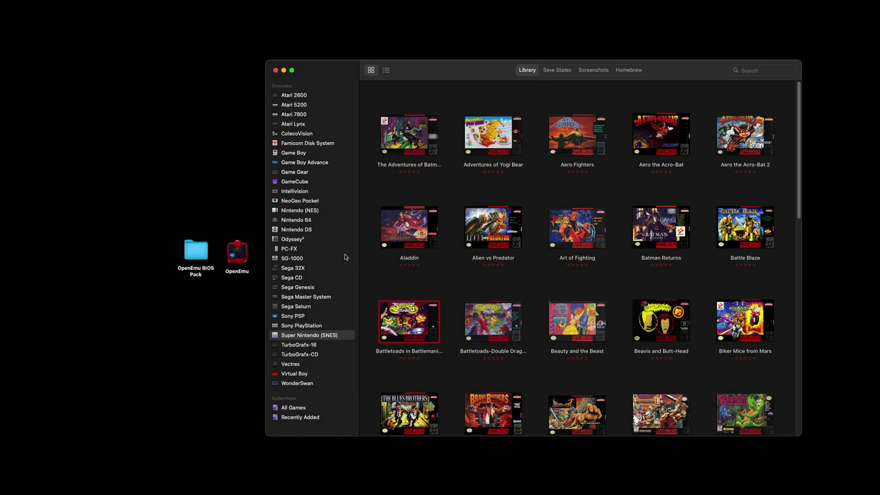
- Start Contra 4 from the Nintendo DS library
click(303, 232)
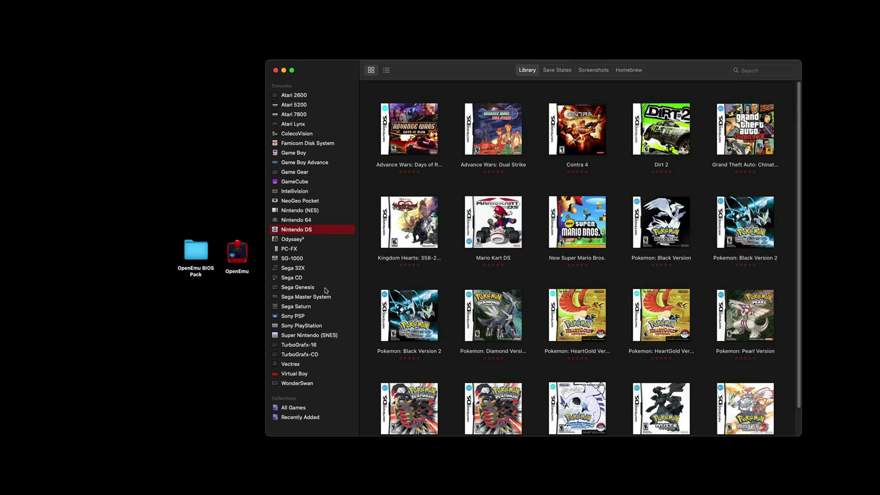
click(579, 133)
double_click(579, 132)
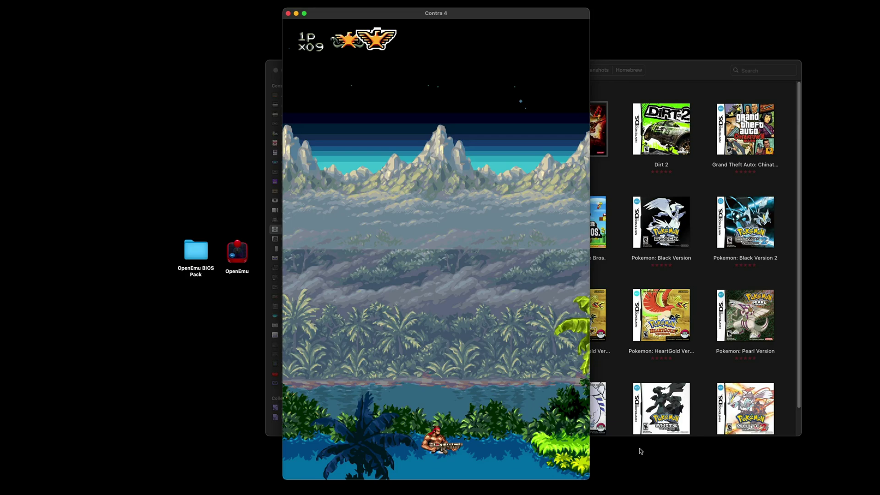
mouse_move(443, 365)
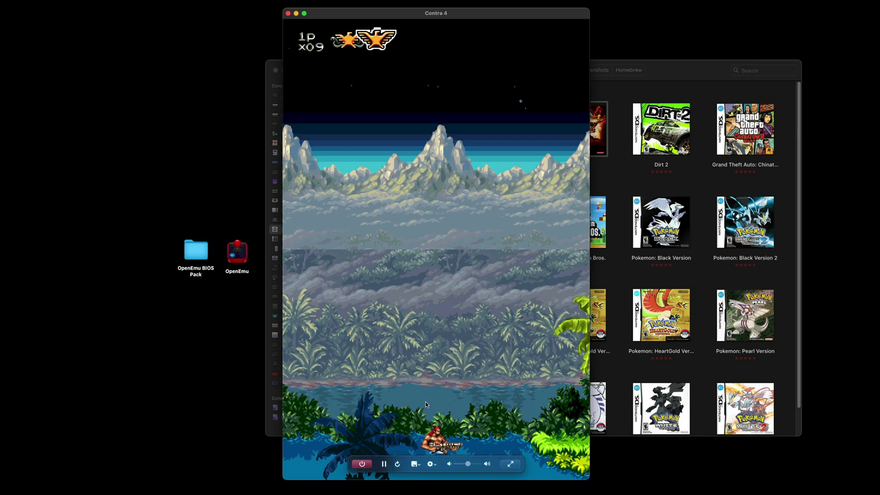
- Review the cheat, shader, scale and display mode options available for Contra 4, including the dual-screen layouts
click(431, 464)
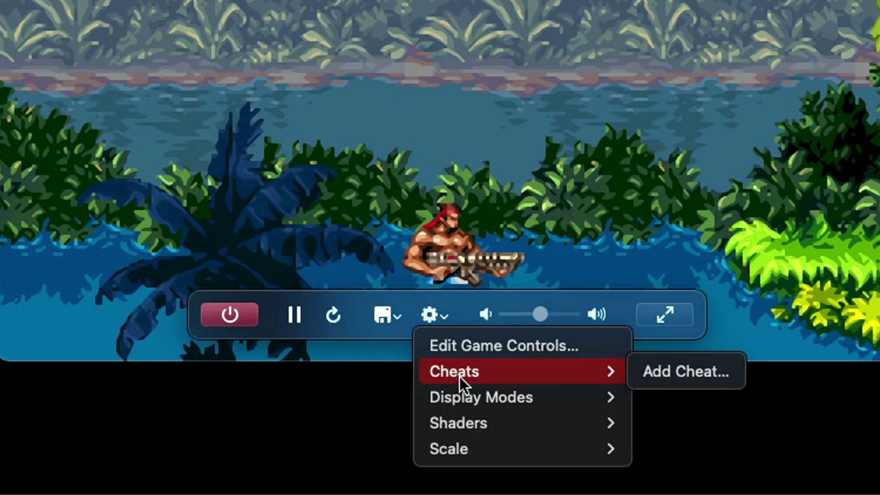
mouse_move(460, 398)
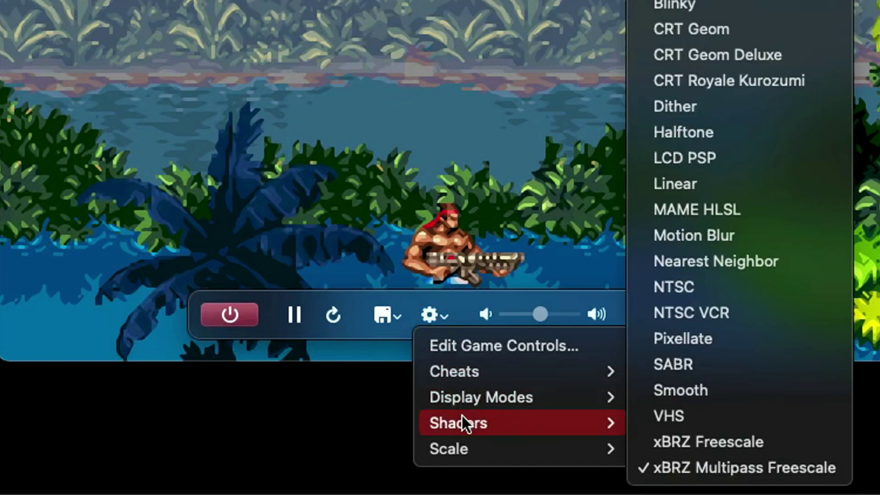
mouse_move(460, 447)
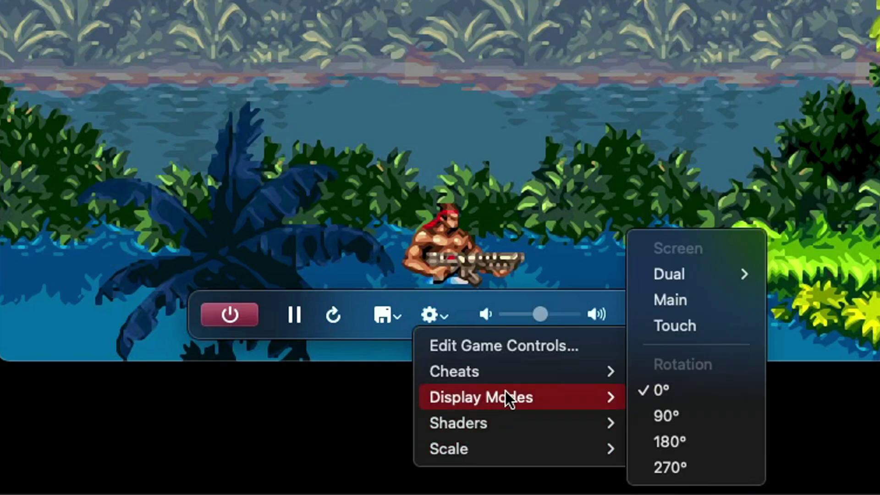
mouse_move(694, 280)
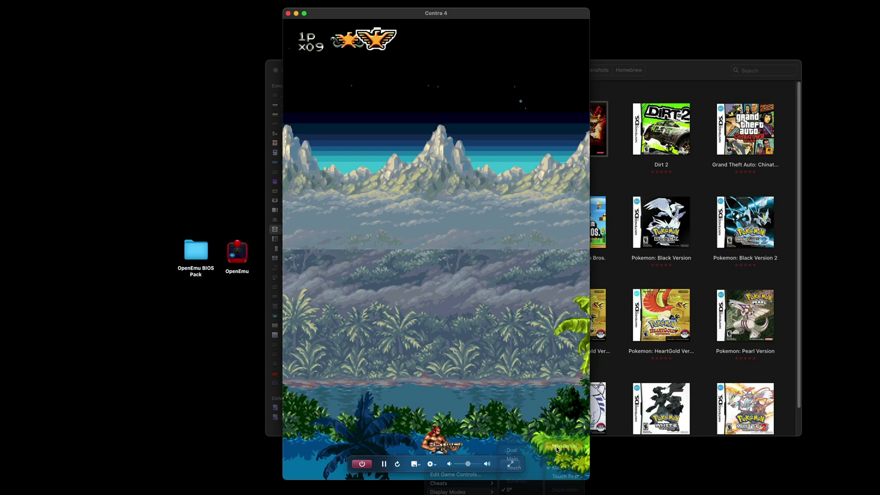
- Try the Horizontal dual-screen layout and the Touch First ordering, returning to Vertical with Main First
click(800, 263)
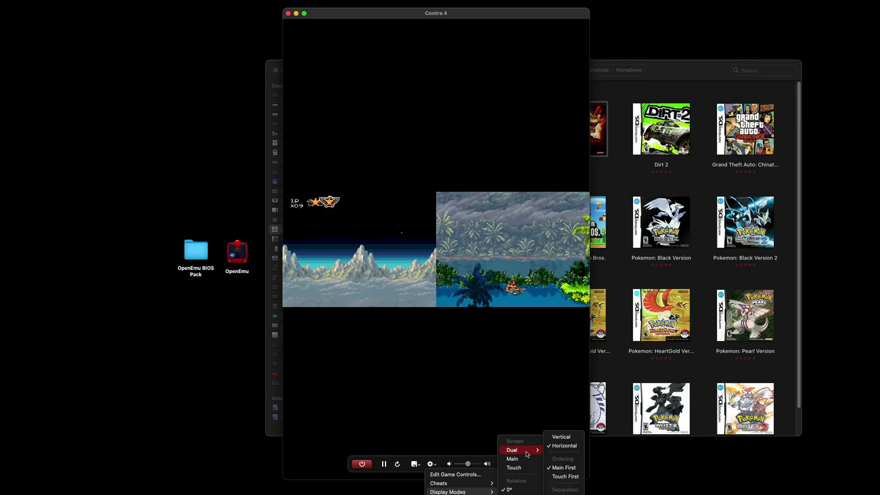
click(561, 436)
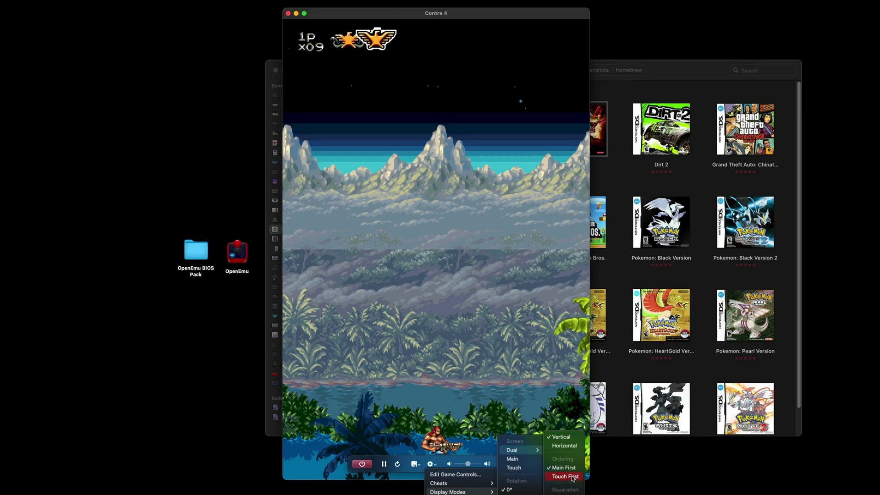
click(565, 476)
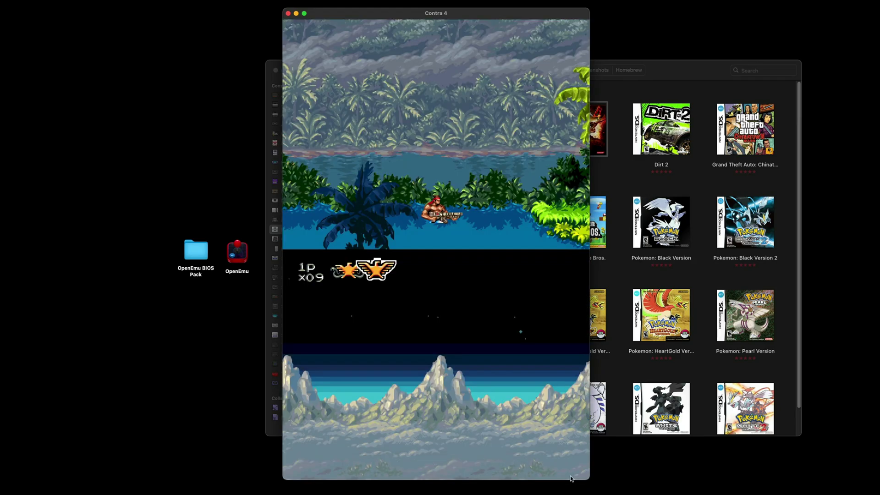
click(430, 463)
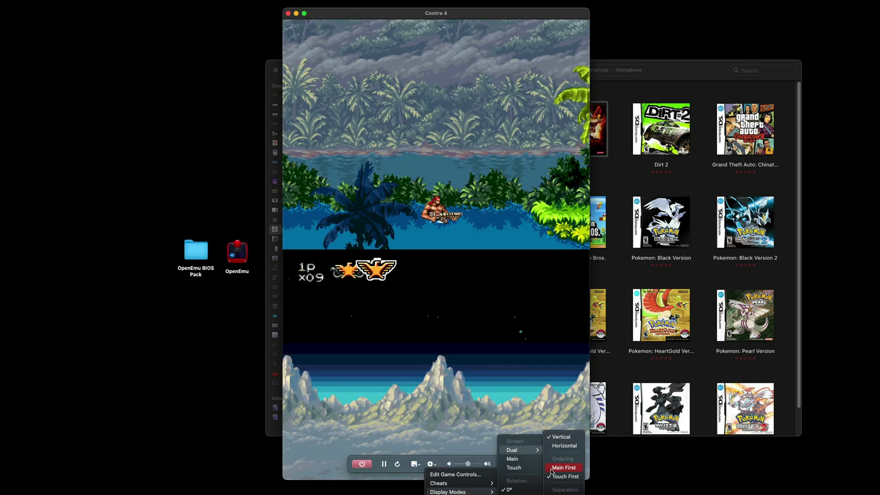
click(551, 467)
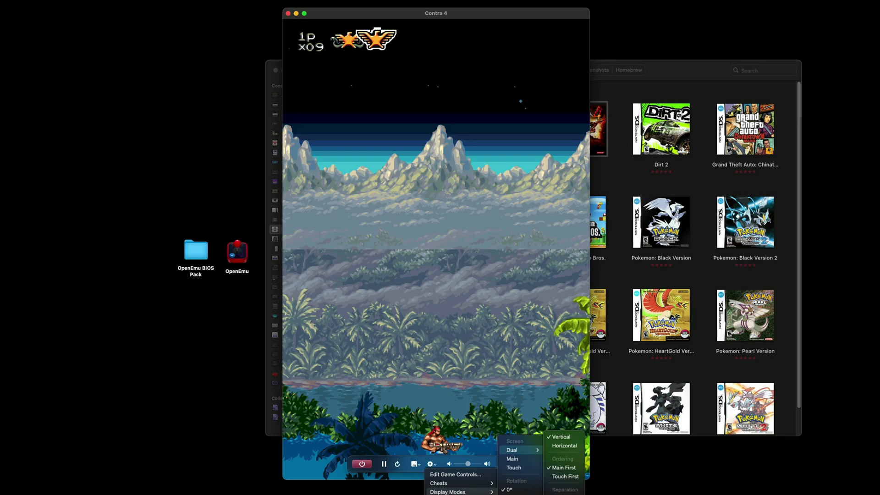
- Set the separation between the two Nintendo DS screens to 50% and play Contra 4 briefly
click(559, 494)
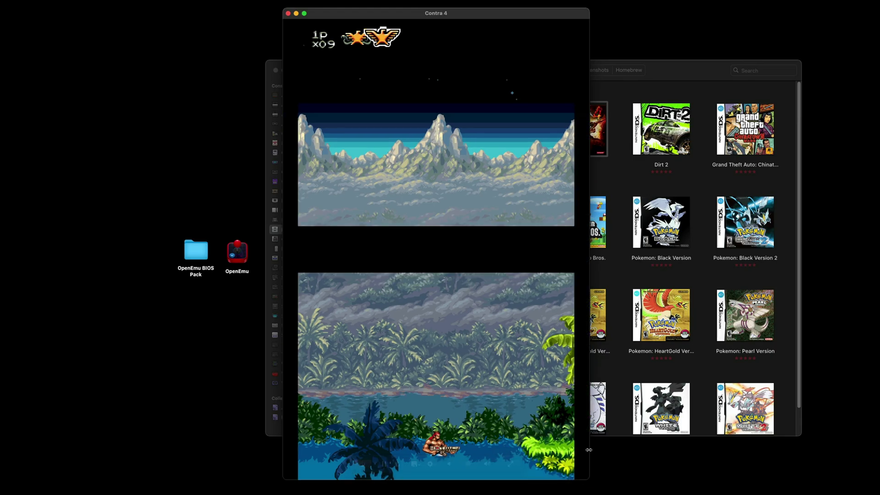
key(Right)
key(a)
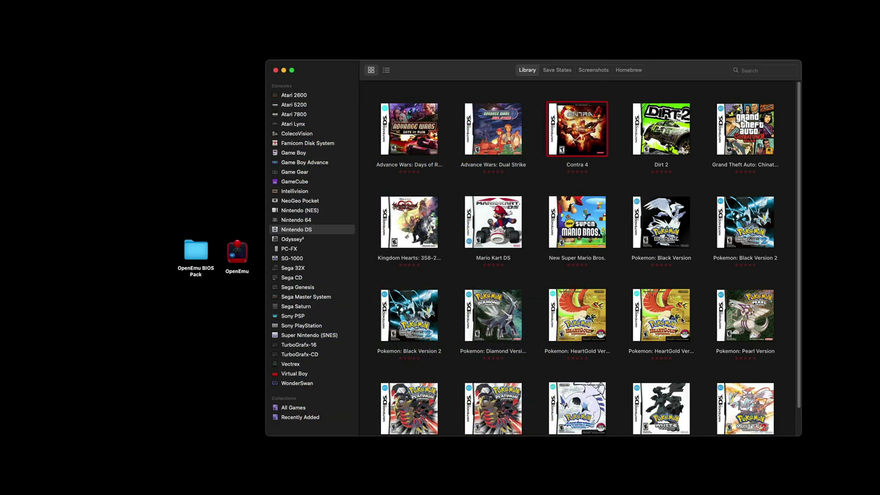
- Run Mega Man X4 from the Sony PlayStation library and apply the SABR shader to smooth its graphics
click(311, 327)
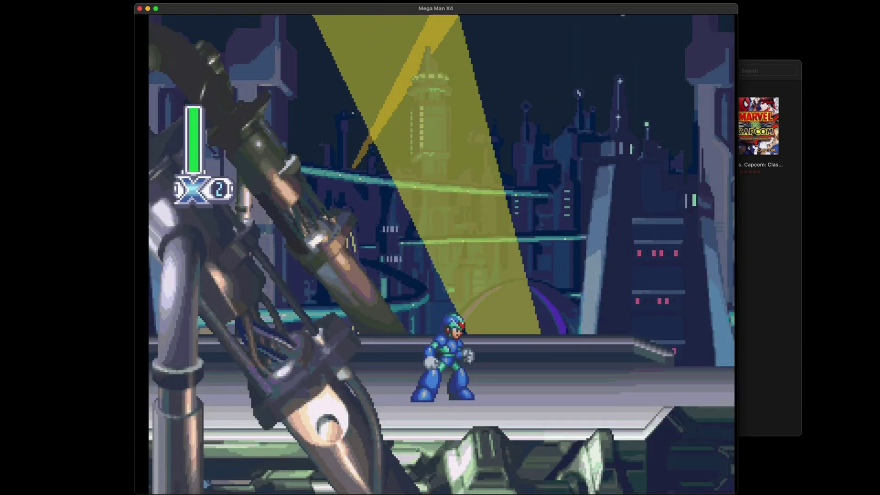
mouse_move(433, 487)
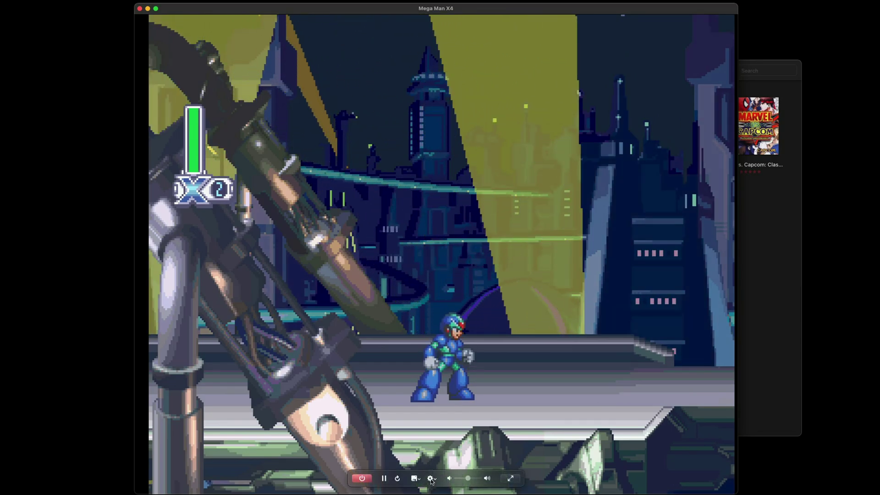
click(415, 478)
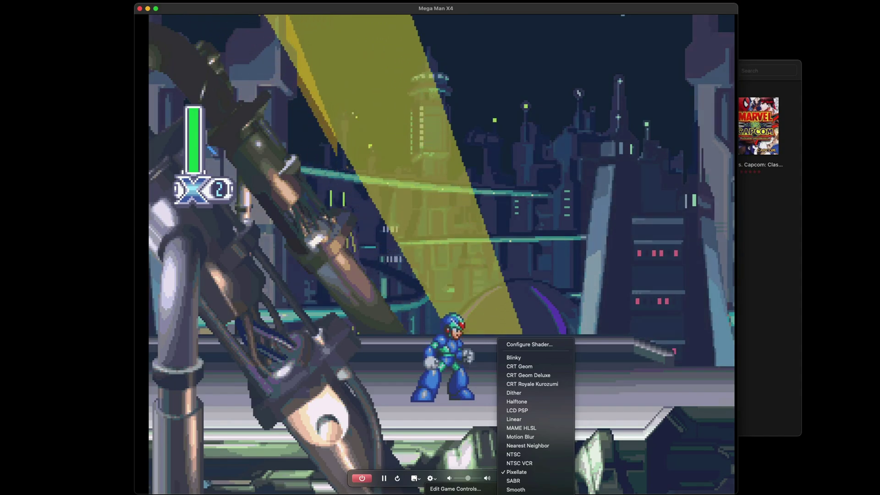
click(513, 481)
- Play Mega Man X4 through the opening stage, running, jumping and shooting enemies to try out the smoothed graphics
key(Right)
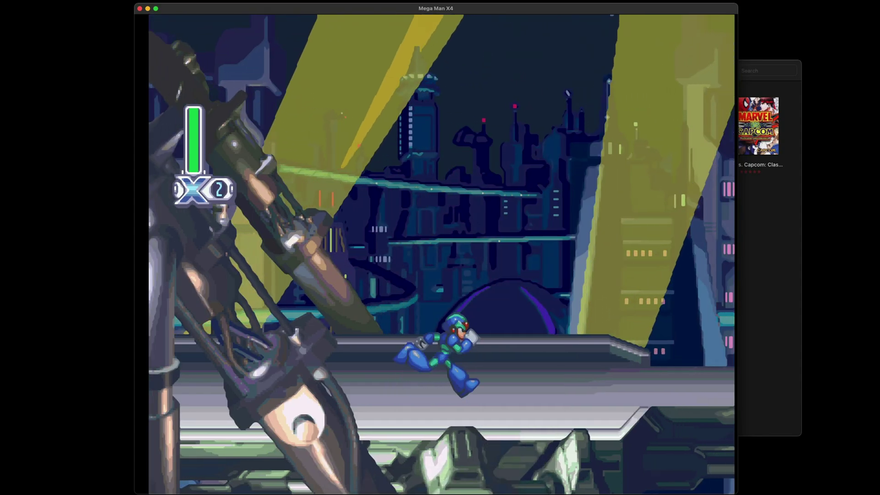
key(a)
key(Right)
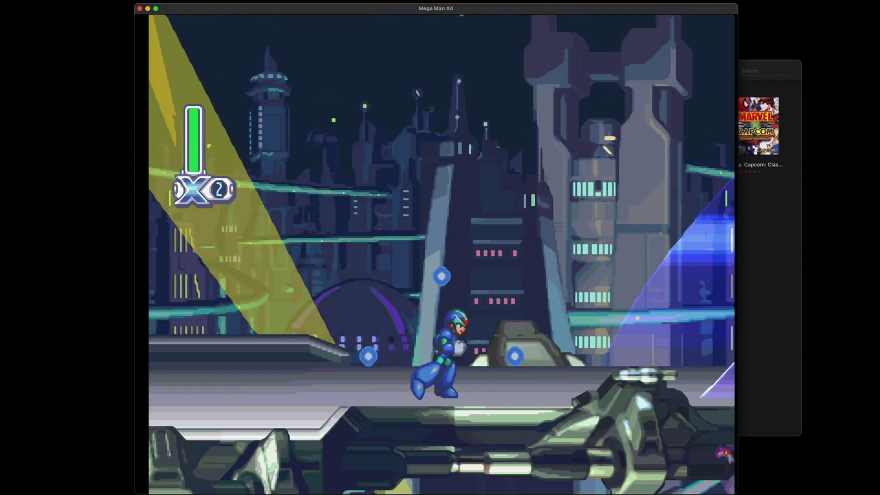
key(a)
key(a)
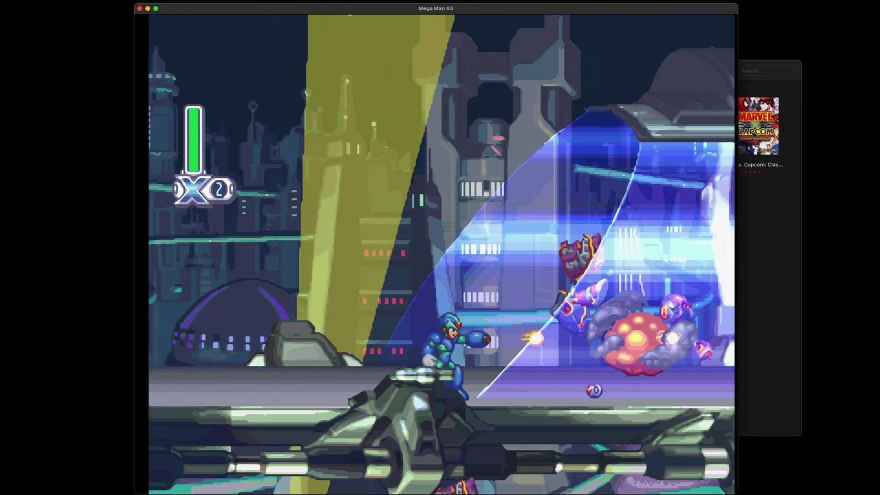
key(Right)
key(s)
key(Left)
key(a)
key(s)
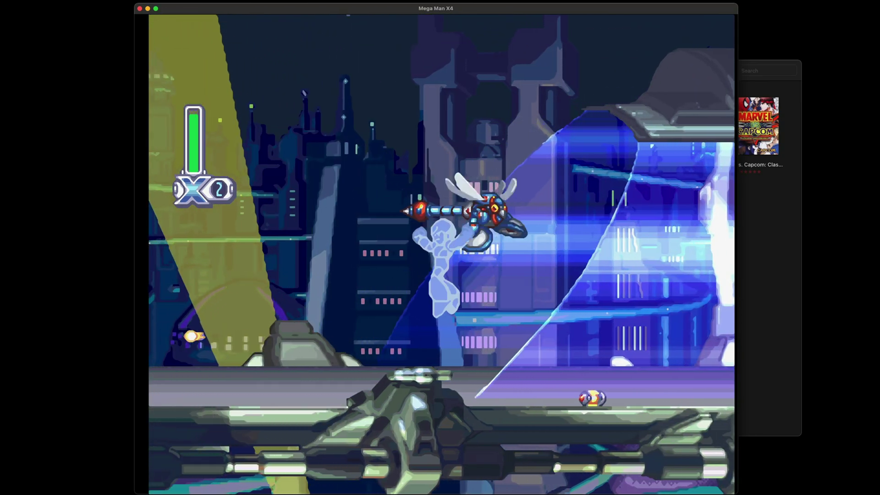
key(Right)
key(a)
key(a)
key(Left)
key(s)
key(Left)
key(a)
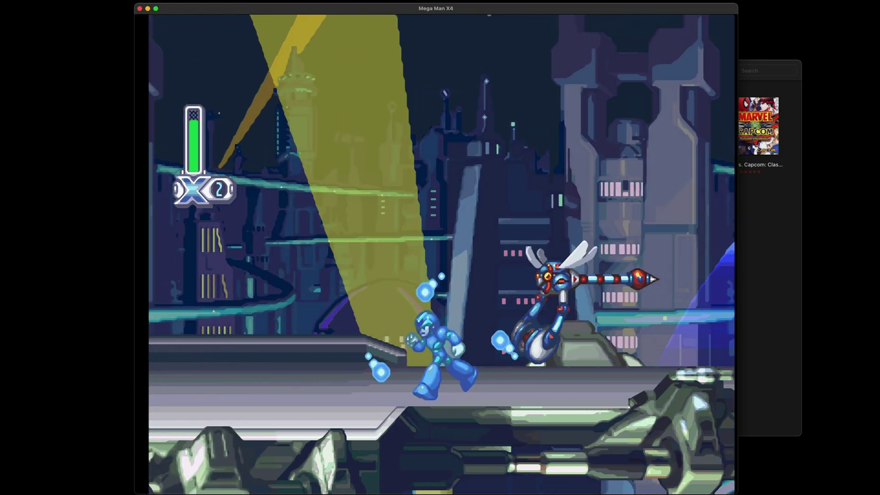
key(Right)
key(a)
key(a)
key(a)
key(Right)
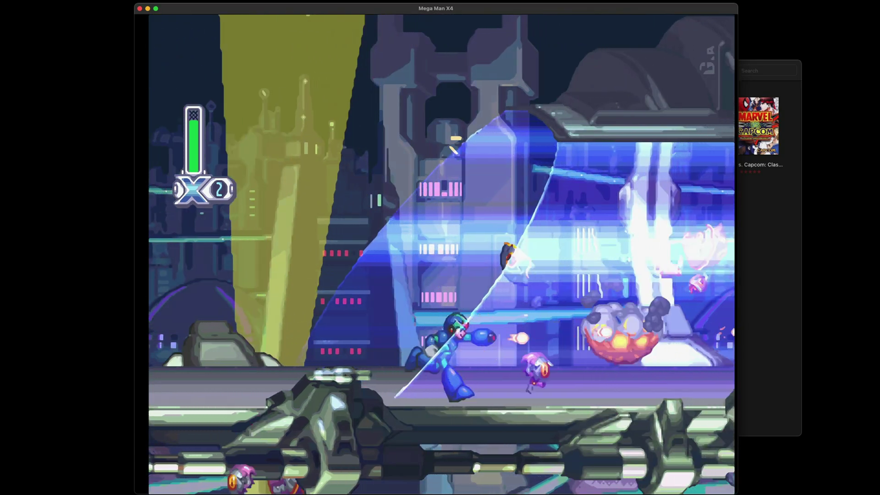
key(x)
key(Right)
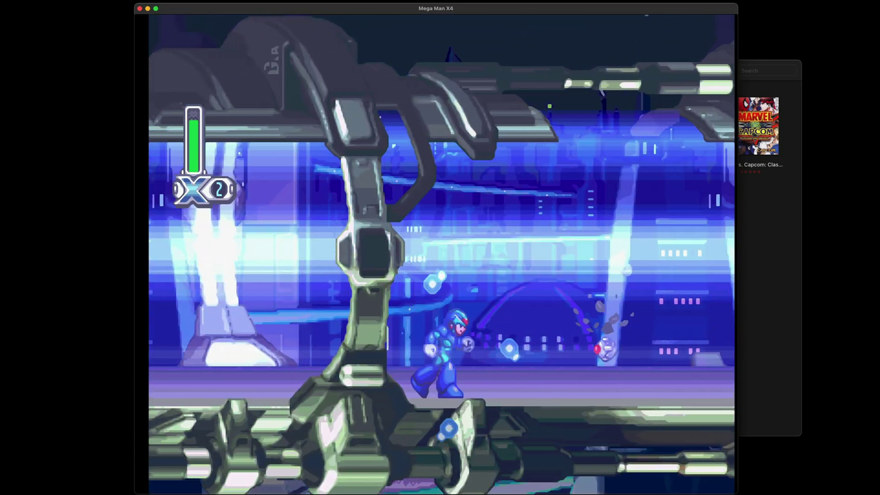
key(Right)
key(a)
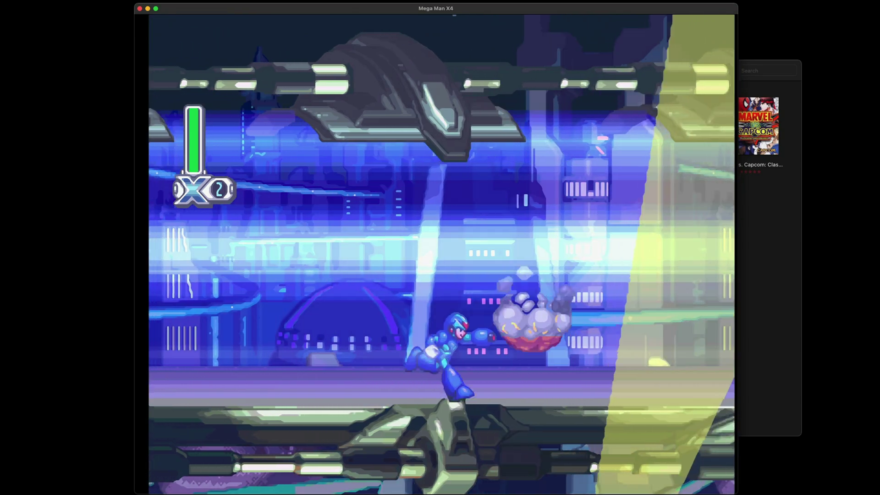
key(a)
key(Right)
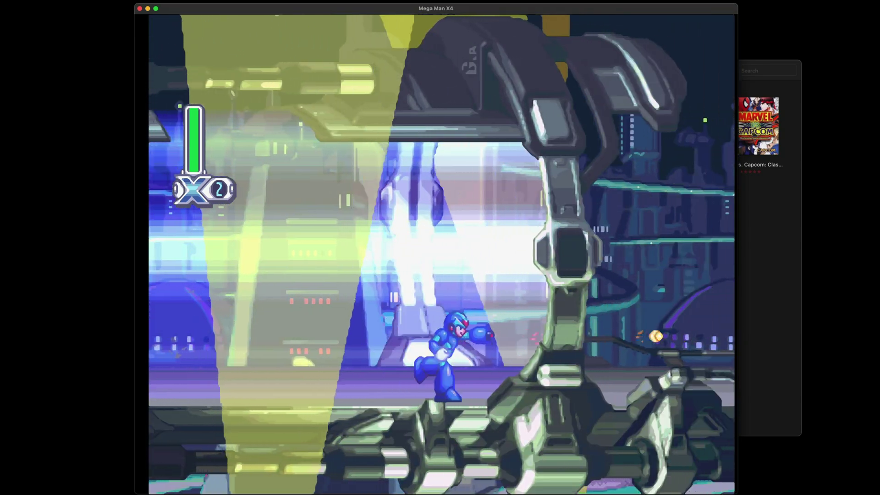